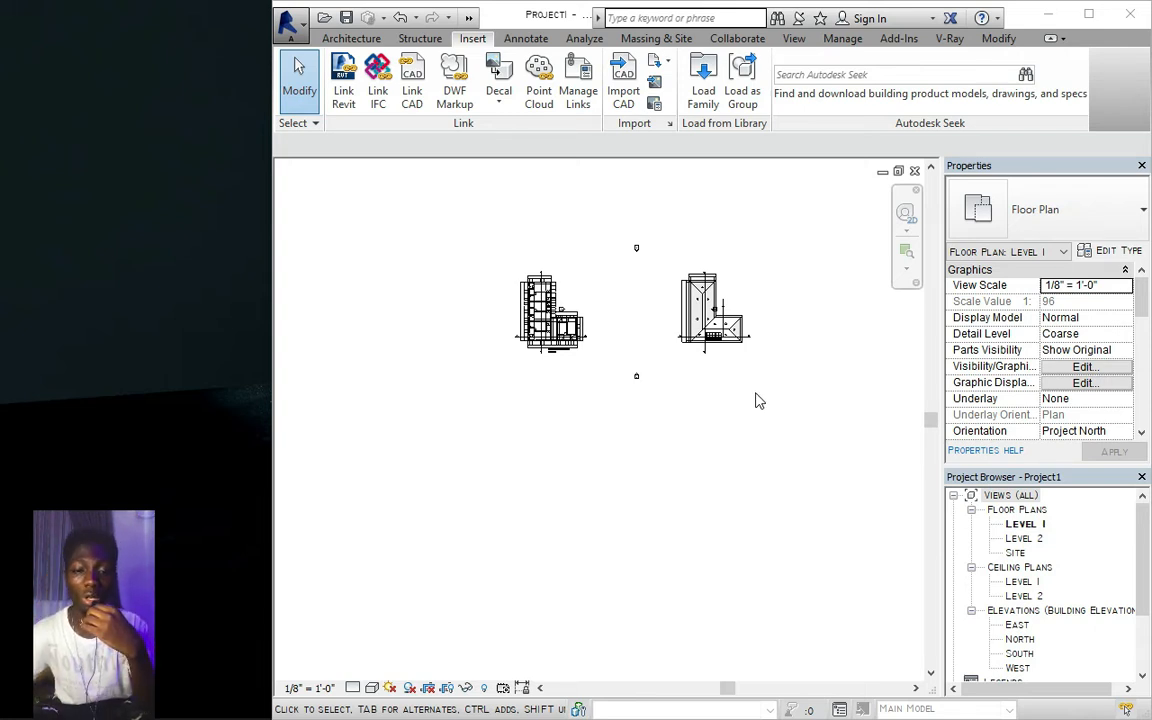
Open the South building elevation and bring the Level 1 and Level 2 labels into view
{"action": "left_click", "coordinate": [369, 34]}
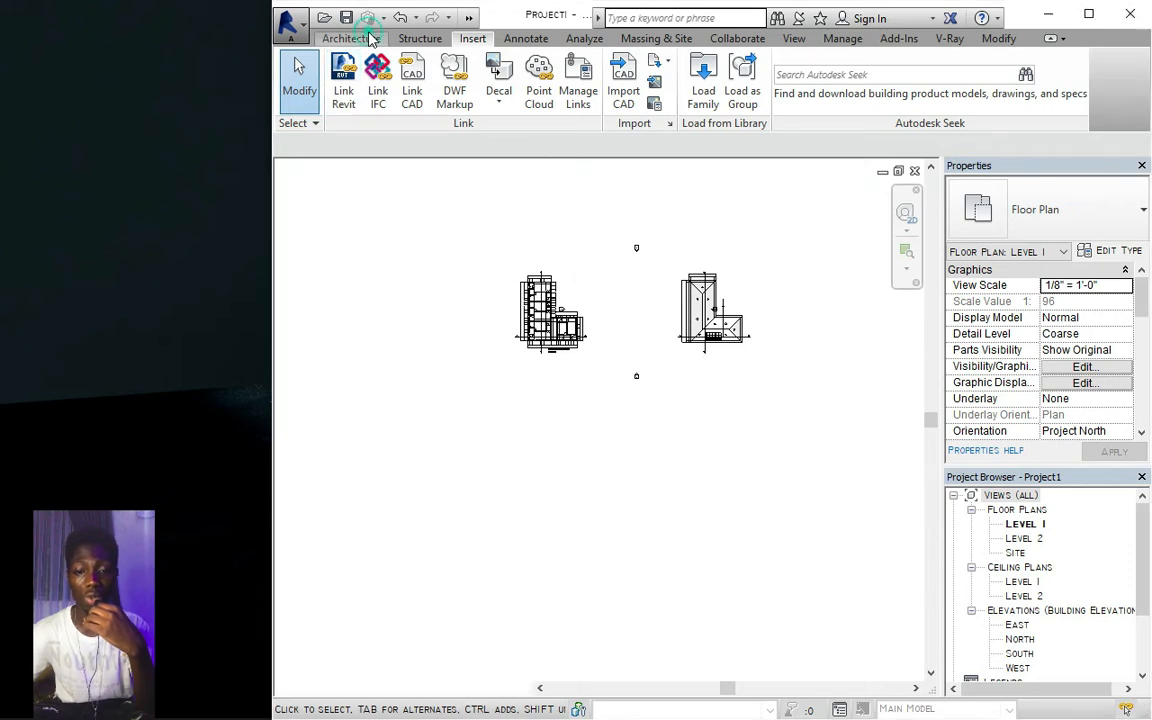
{"action": "scroll", "coordinate": [1036, 589], "scroll_direction": "down", "scroll_amount": 3}
{"action": "left_click", "coordinate": [1020, 582]}
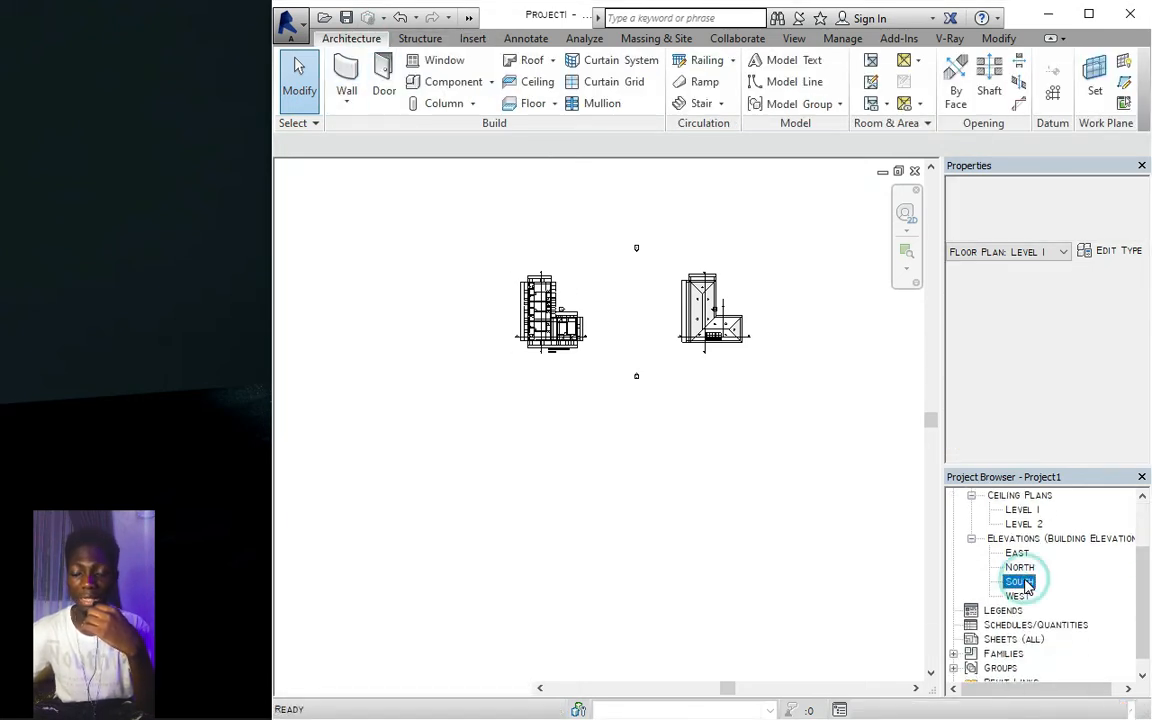
{"action": "scroll", "coordinate": [770, 418], "scroll_direction": "up", "scroll_amount": 4}
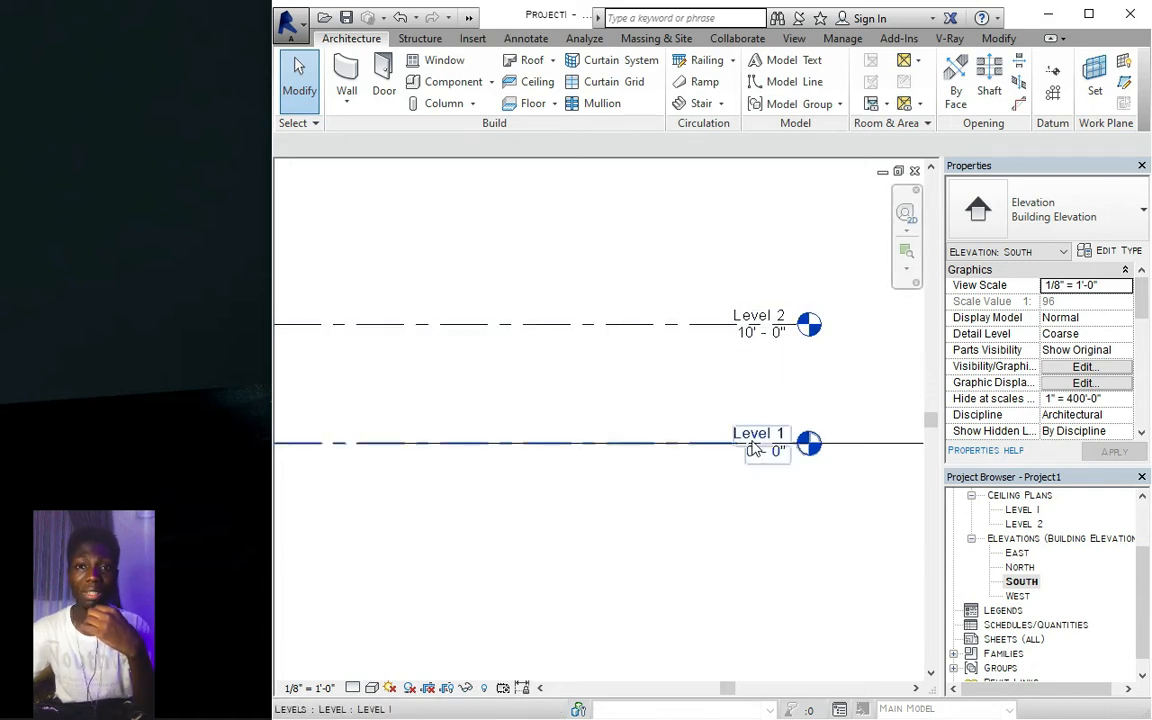
Set the project's length units to millimeters
{"action": "left_click", "coordinate": [790, 40]}
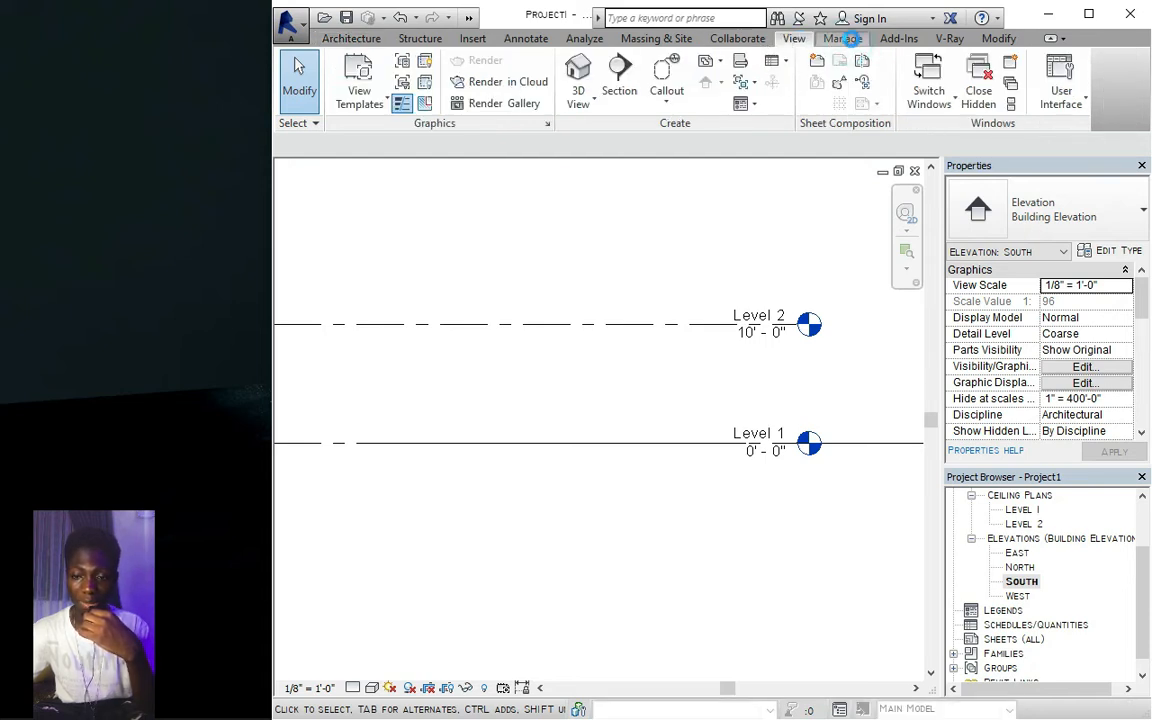
{"action": "left_click", "coordinate": [847, 38]}
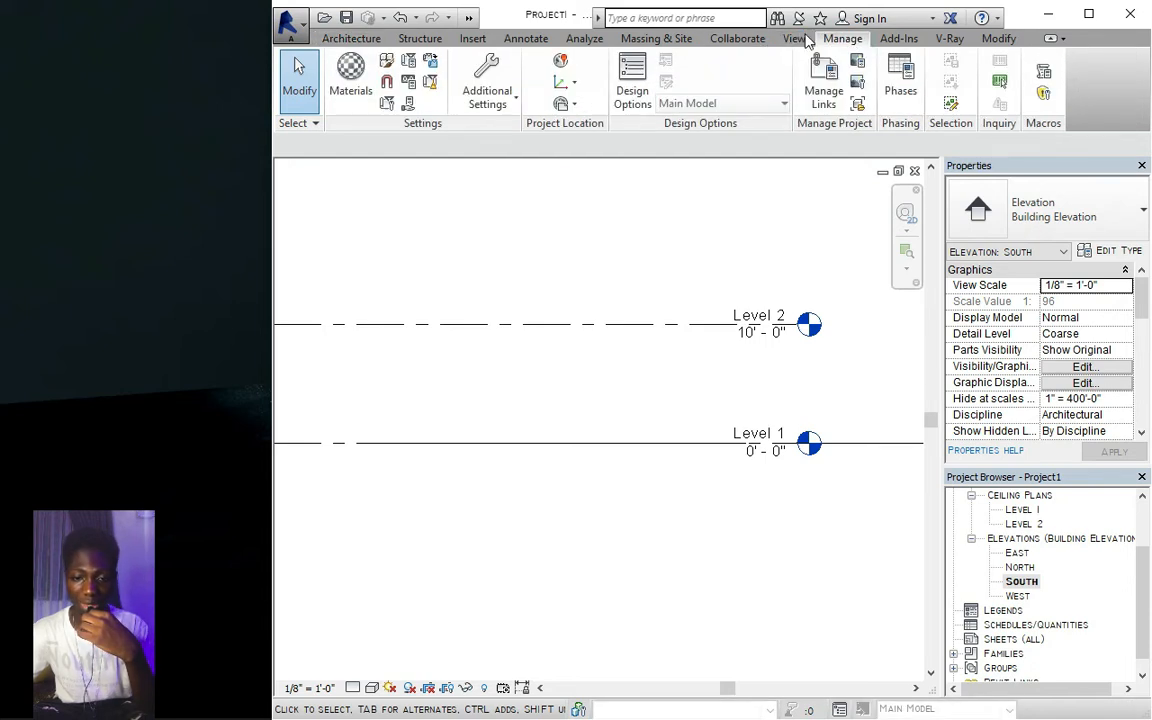
{"action": "left_click", "coordinate": [410, 63]}
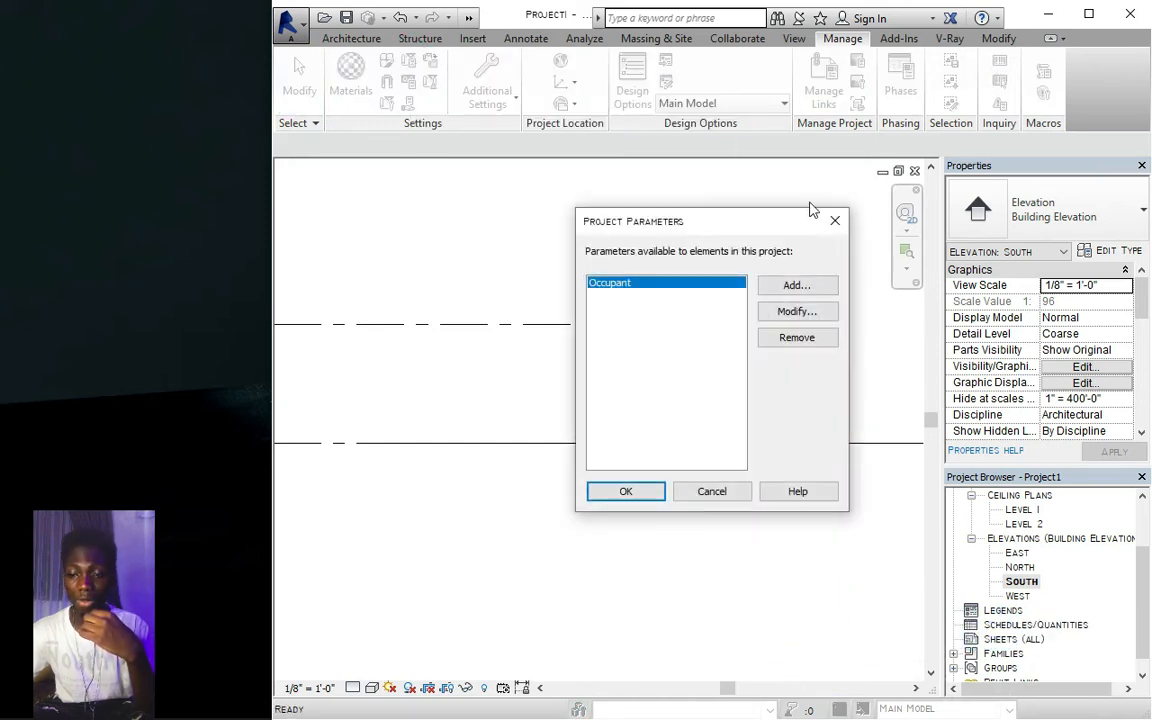
{"action": "left_click", "coordinate": [835, 220]}
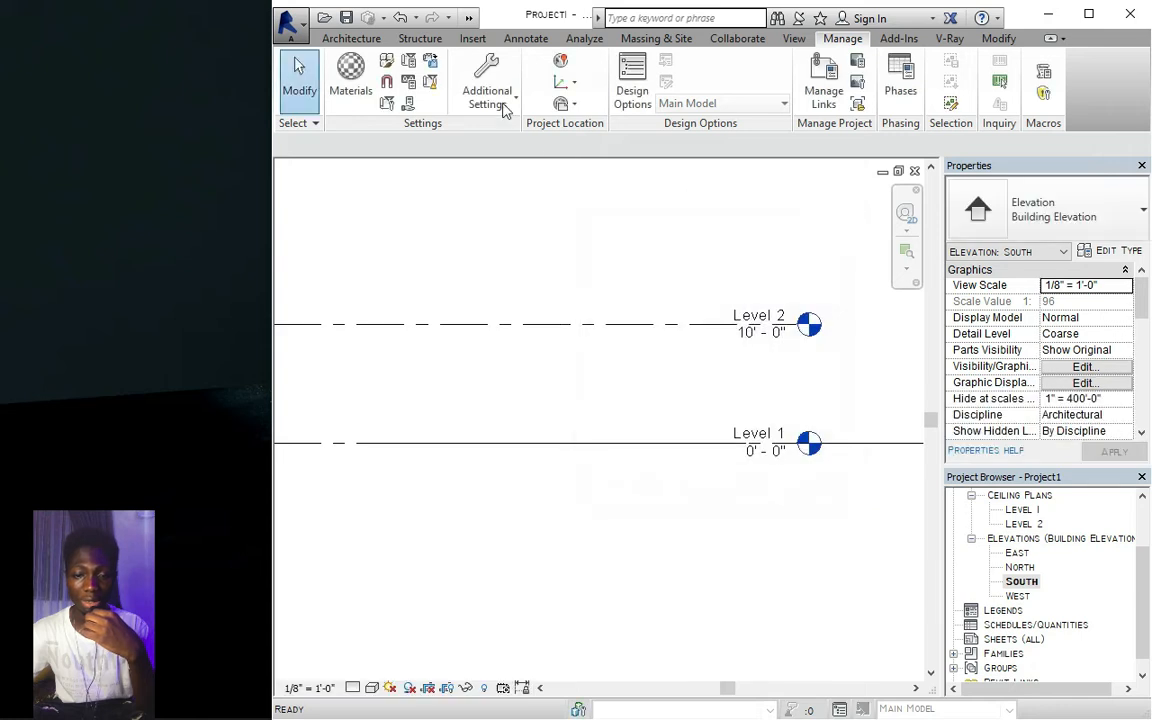
{"action": "left_click", "coordinate": [408, 85]}
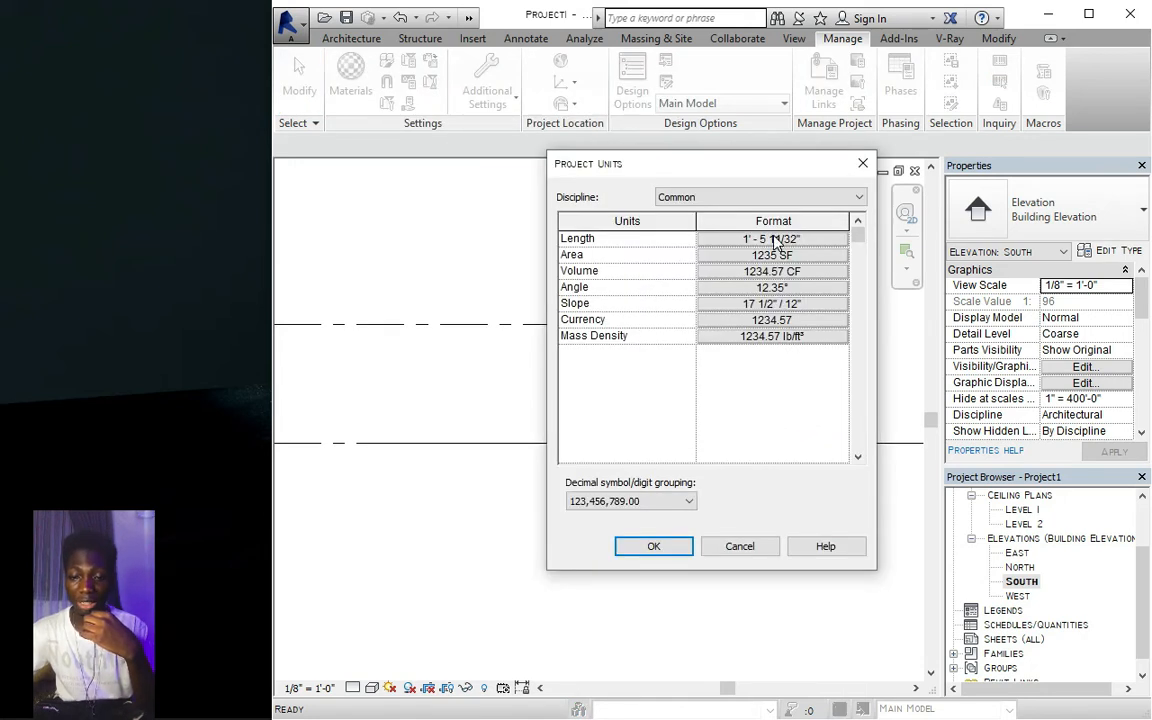
{"action": "left_click", "coordinate": [710, 238]}
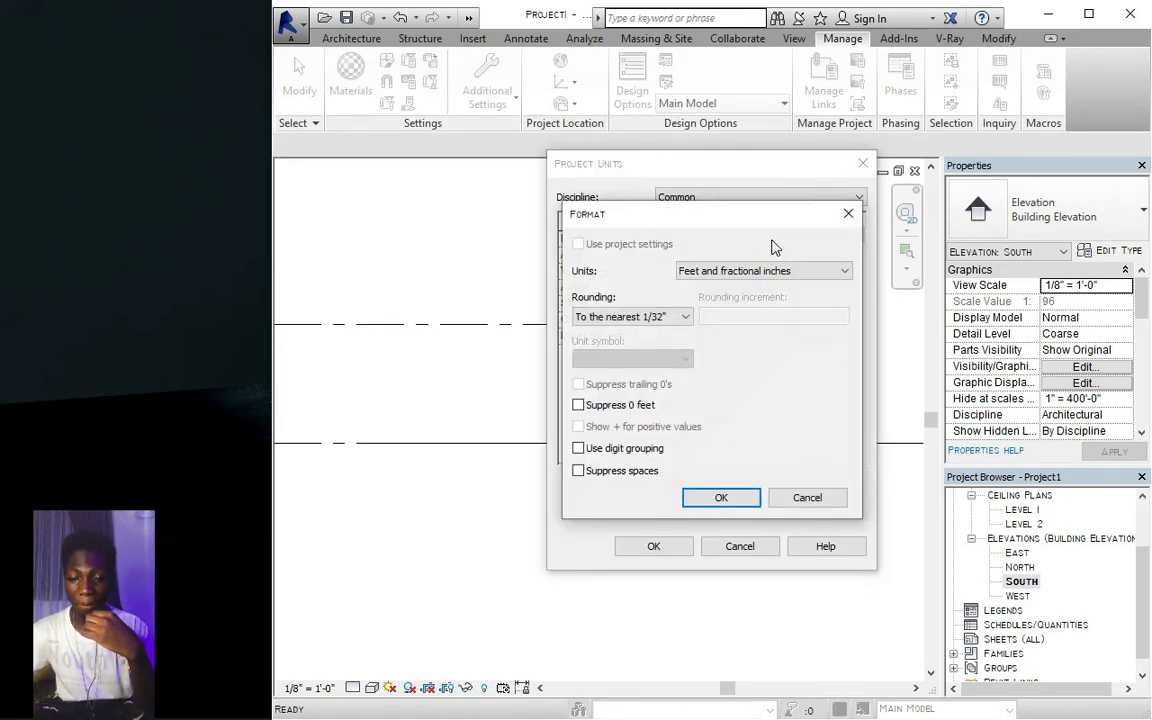
{"action": "left_click", "coordinate": [822, 275]}
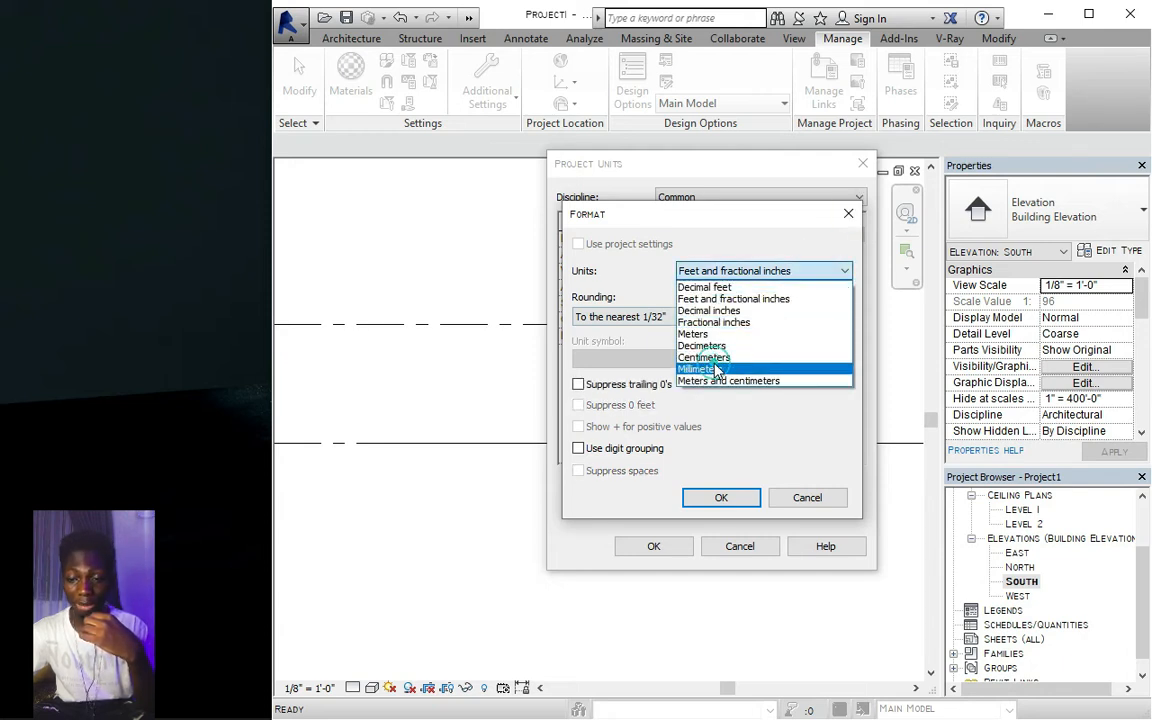
{"action": "left_click", "coordinate": [716, 370]}
{"action": "left_click", "coordinate": [724, 496]}
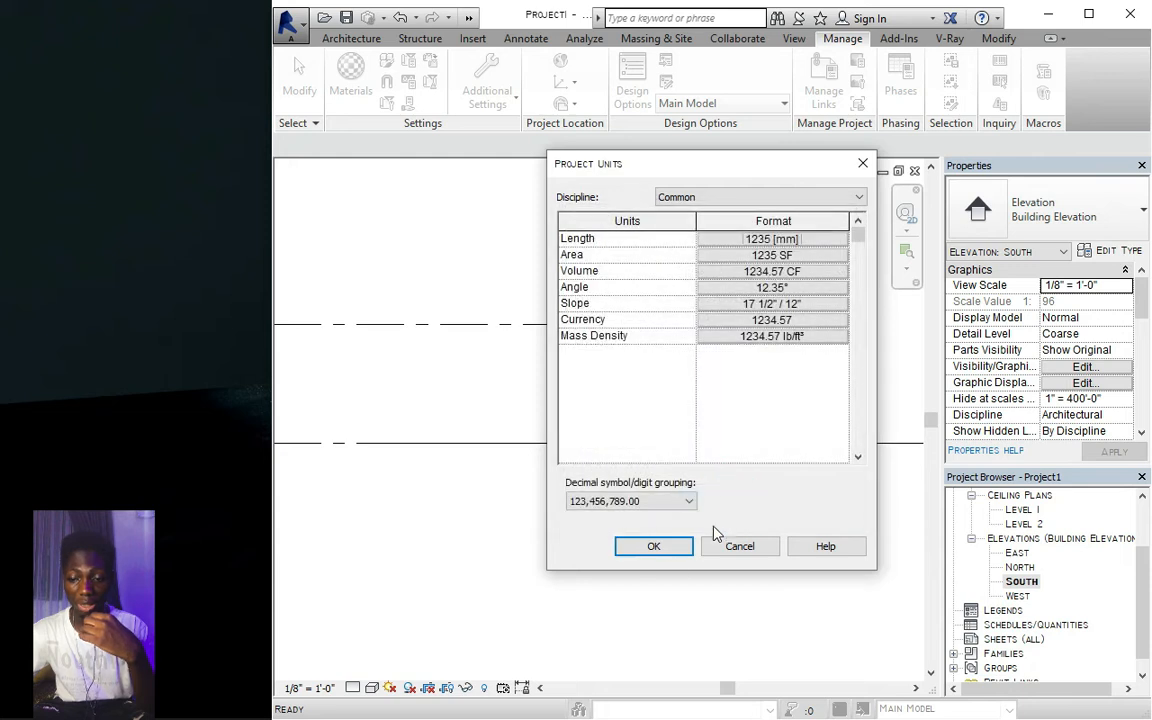
{"action": "left_click", "coordinate": [655, 547]}
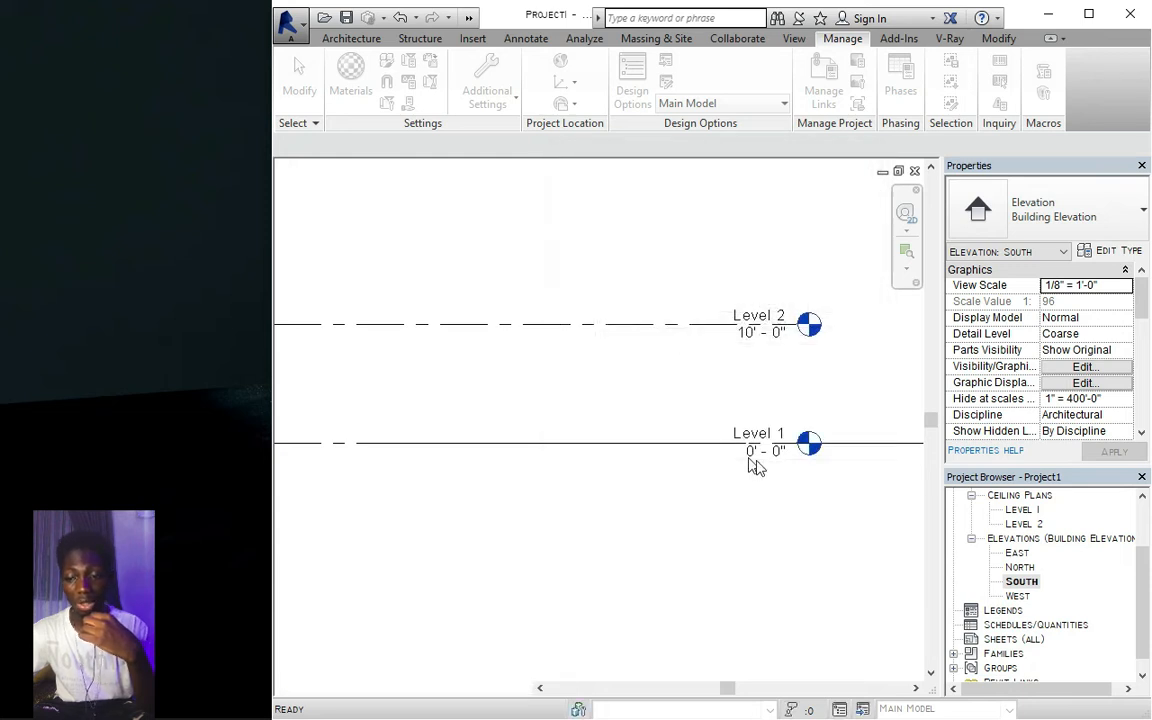
Add an elbow at the head of the Level 1 line so its label sits below the line
{"action": "scroll", "coordinate": [766, 338], "scroll_direction": "down", "scroll_amount": 2}
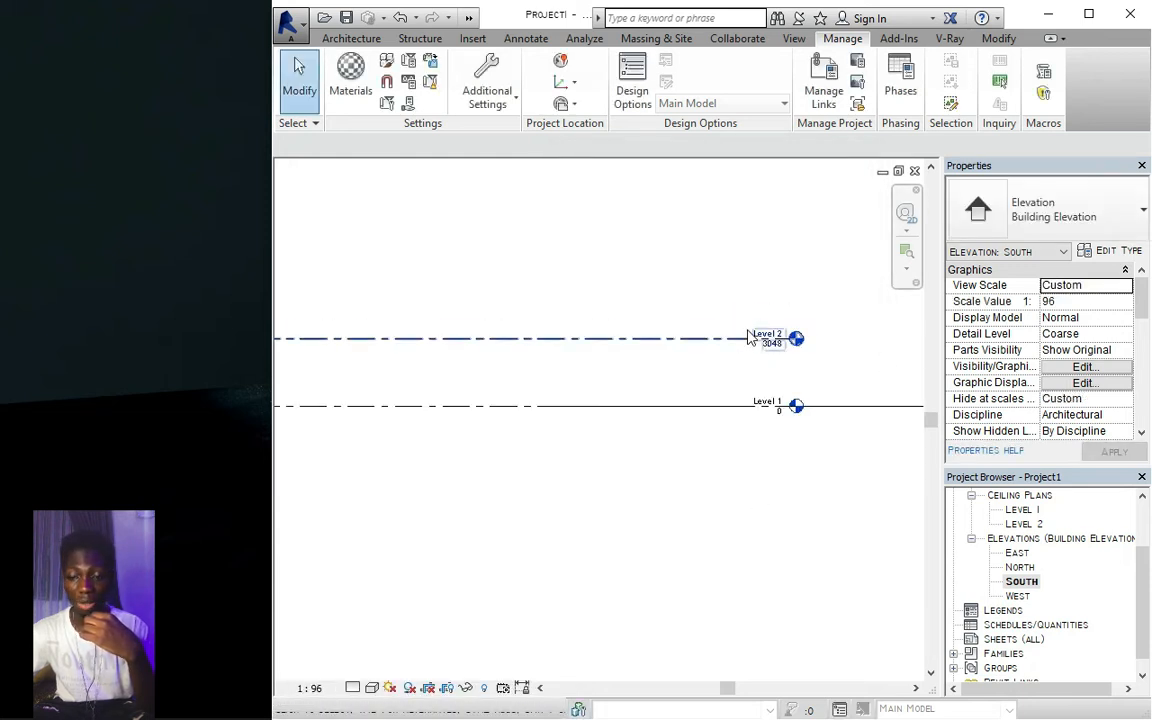
{"action": "scroll", "coordinate": [684, 314], "scroll_direction": "down", "scroll_amount": 2}
{"action": "scroll", "coordinate": [737, 352], "scroll_direction": "up", "scroll_amount": 1}
{"action": "scroll", "coordinate": [737, 352], "scroll_direction": "up", "scroll_amount": 1}
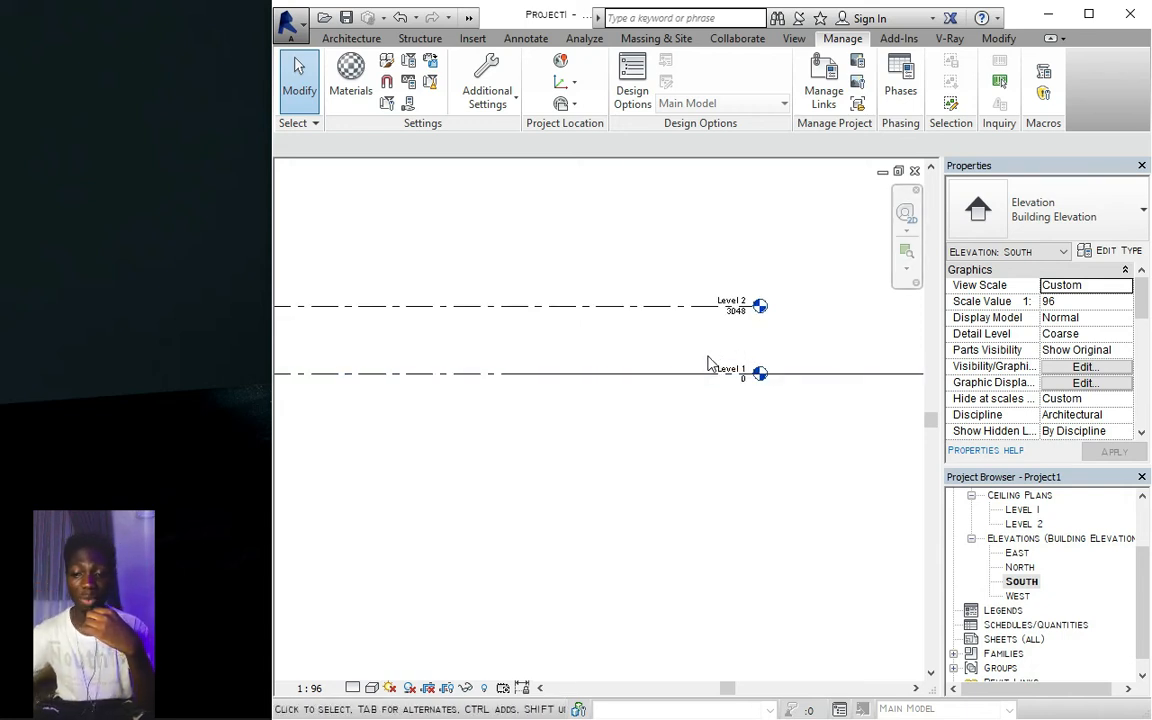
{"action": "scroll", "coordinate": [735, 368], "scroll_direction": "up", "scroll_amount": 2}
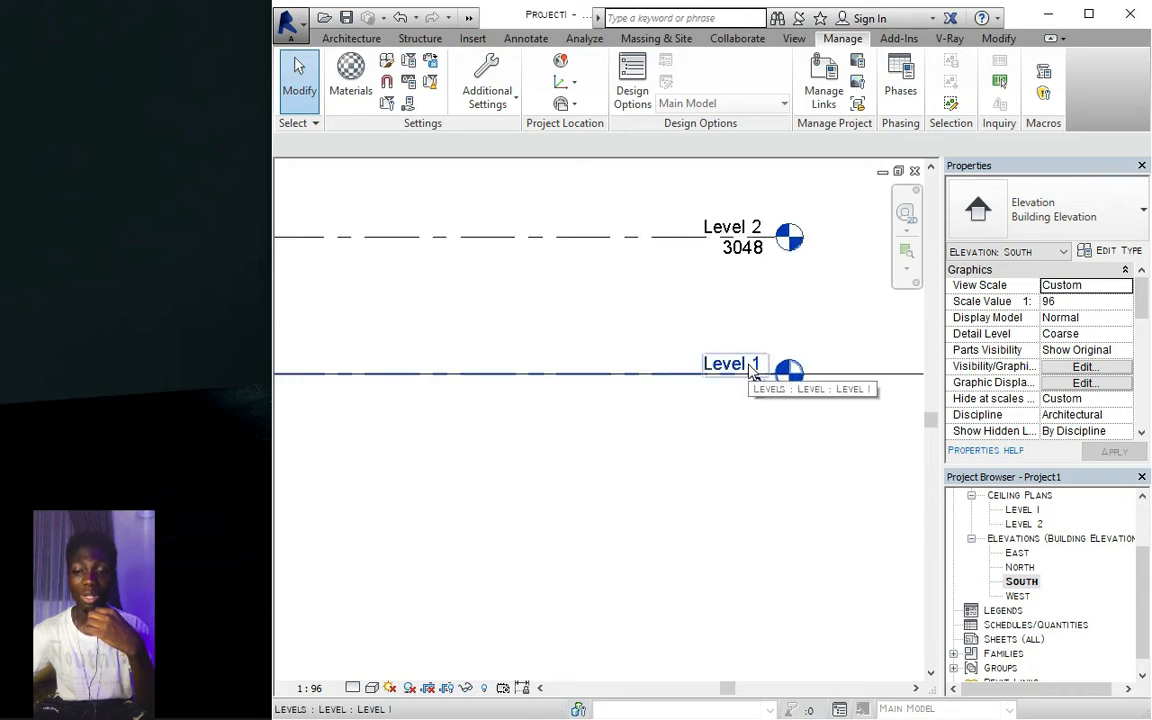
{"action": "left_click", "coordinate": [742, 364]}
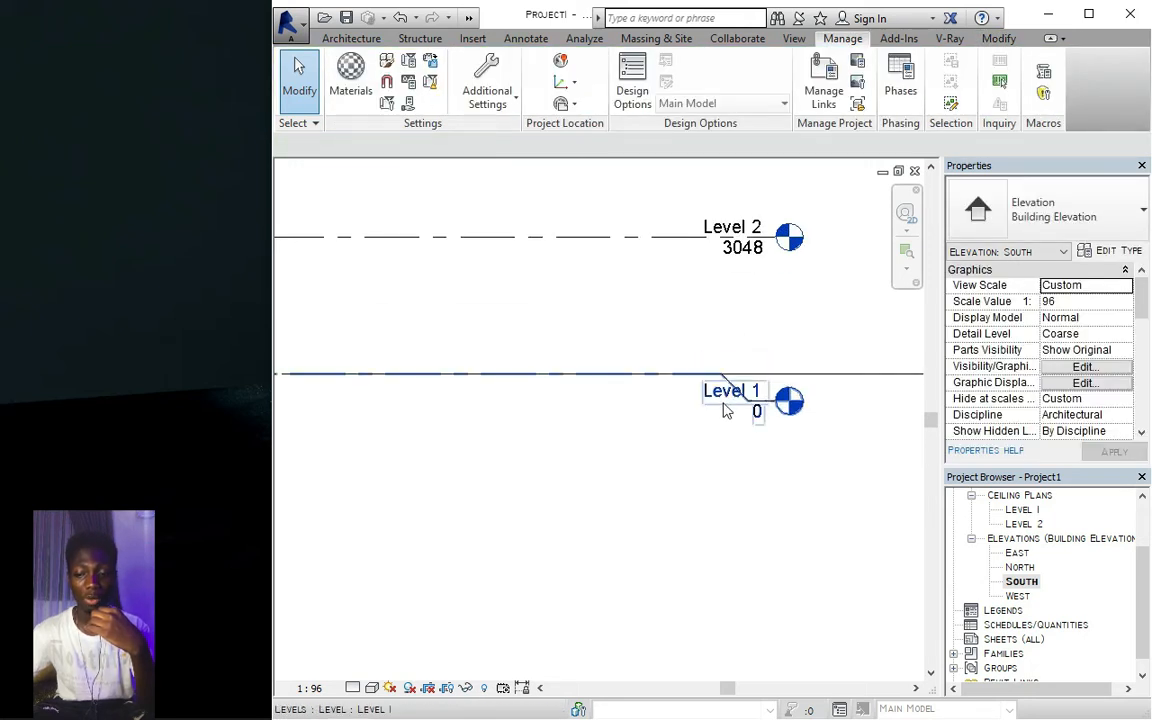
Rename Level 1 as NGFL and rename its corresponding views too
{"action": "left_click", "coordinate": [724, 391]}
{"action": "left_click", "coordinate": [725, 392]}
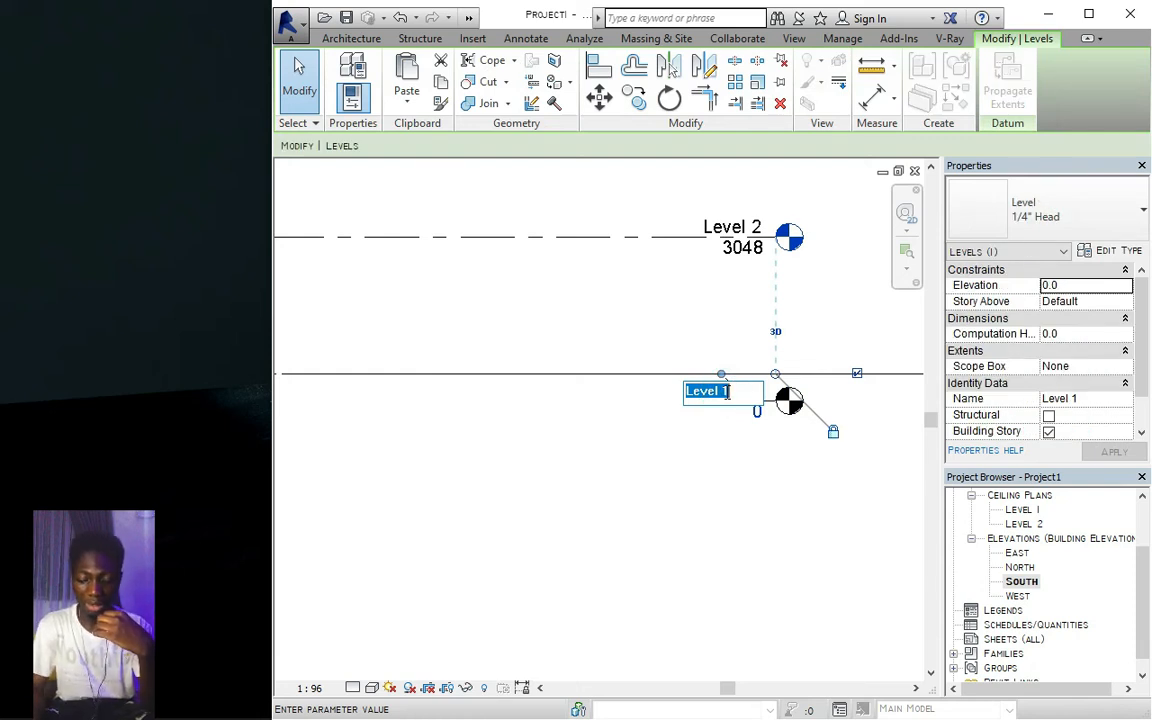
{"action": "type", "text": "N"}
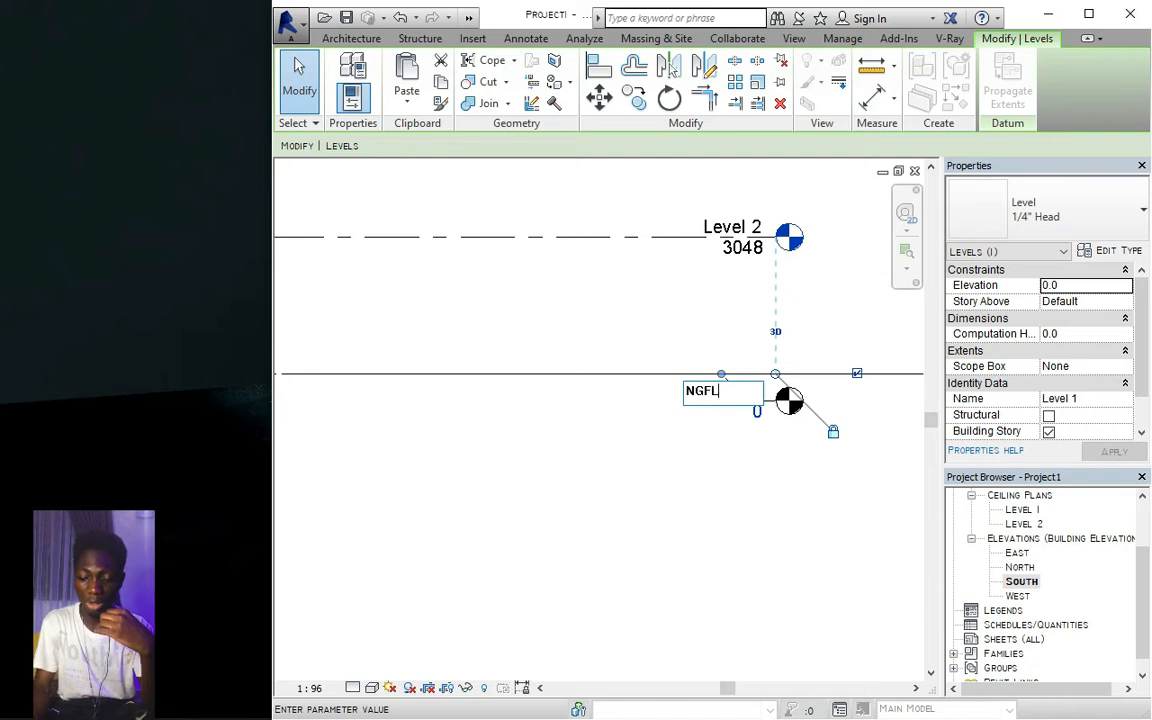
{"action": "type", "text": "GFL"}
{"action": "key", "text": "Return"}
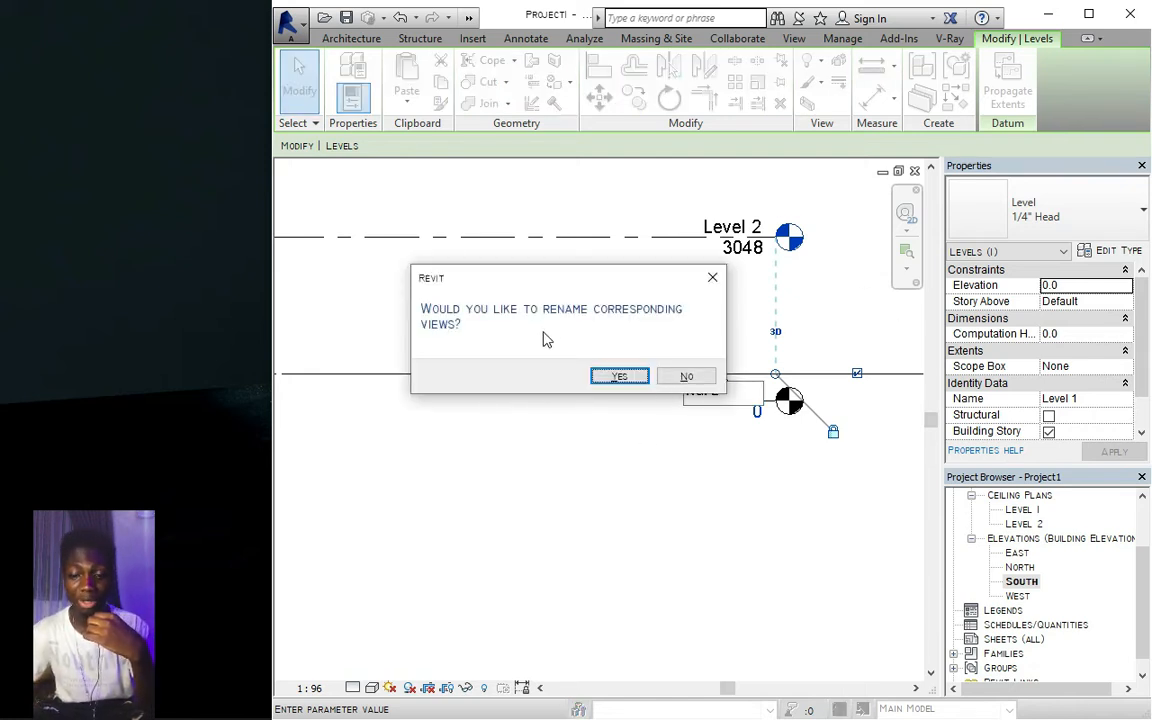
{"action": "left_click", "coordinate": [600, 377]}
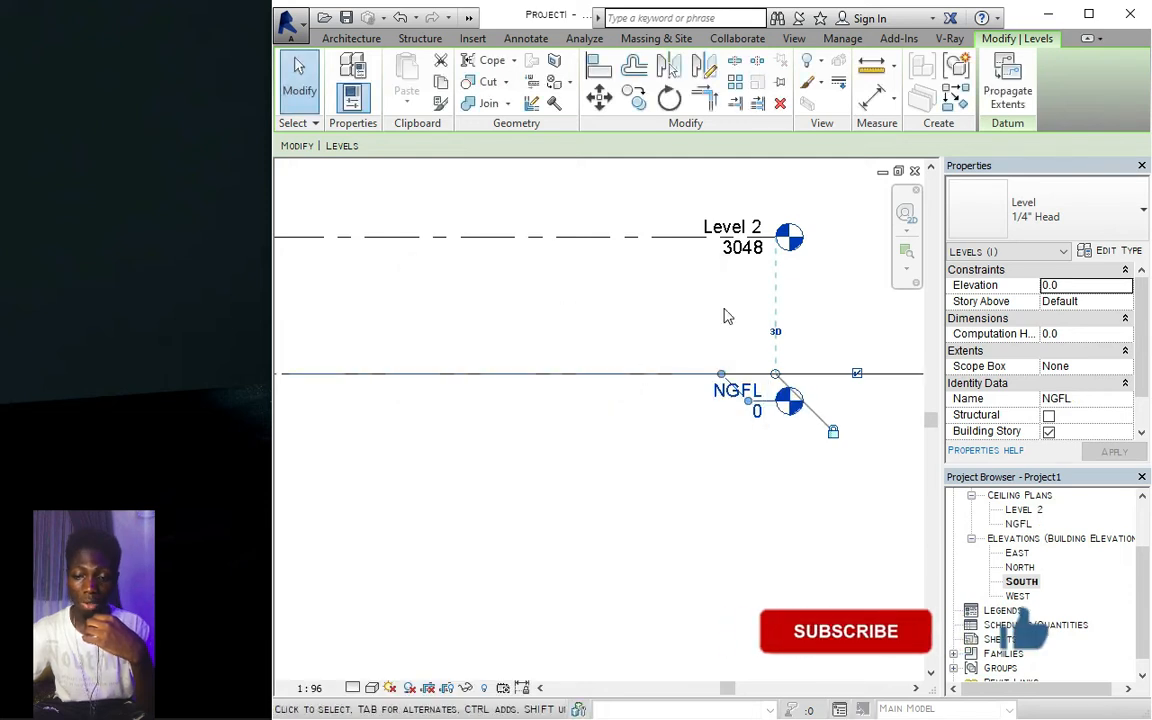
Rename Level 2 as CL together with its corresponding views, and deselect the level
{"action": "scroll", "coordinate": [638, 352], "scroll_direction": "down", "scroll_amount": 4}
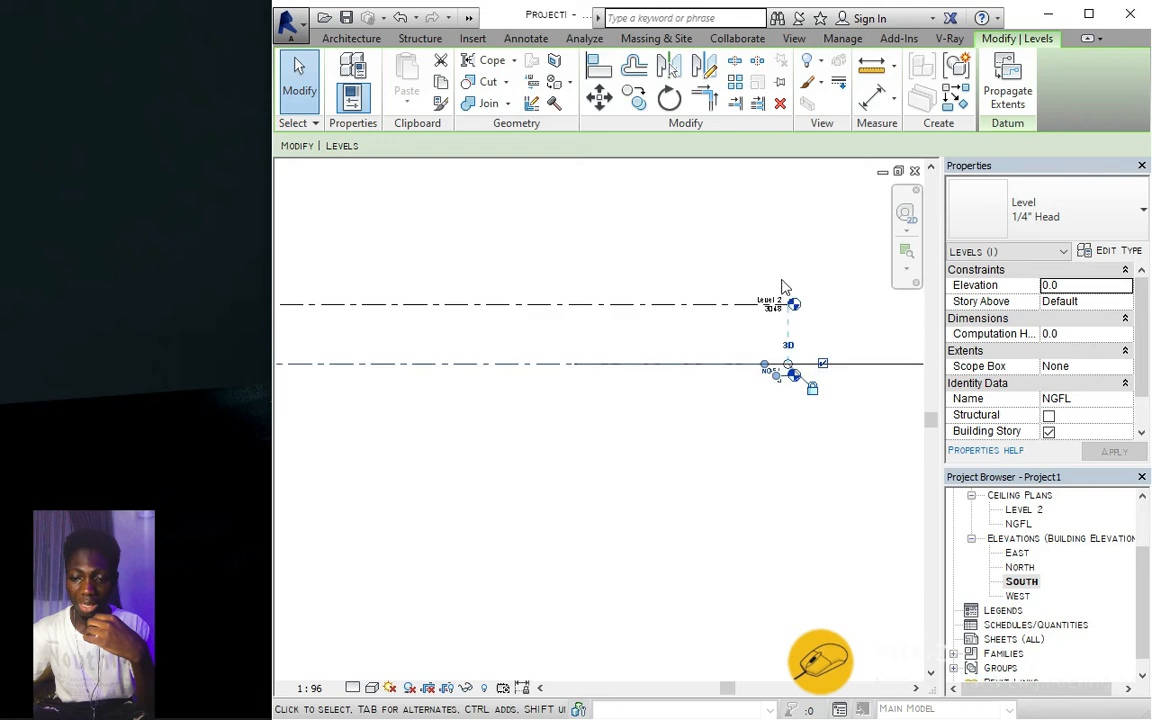
{"action": "scroll", "coordinate": [782, 288], "scroll_direction": "up", "scroll_amount": 3}
{"action": "left_click", "coordinate": [786, 316]}
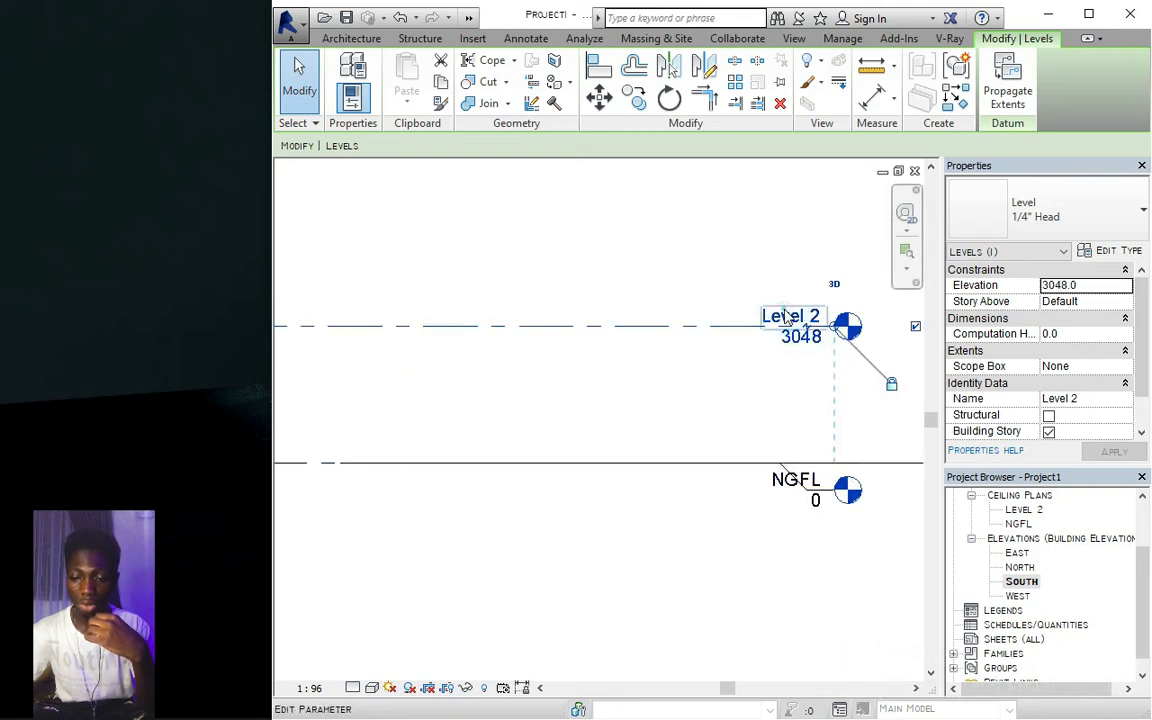
{"action": "left_click", "coordinate": [775, 315]}
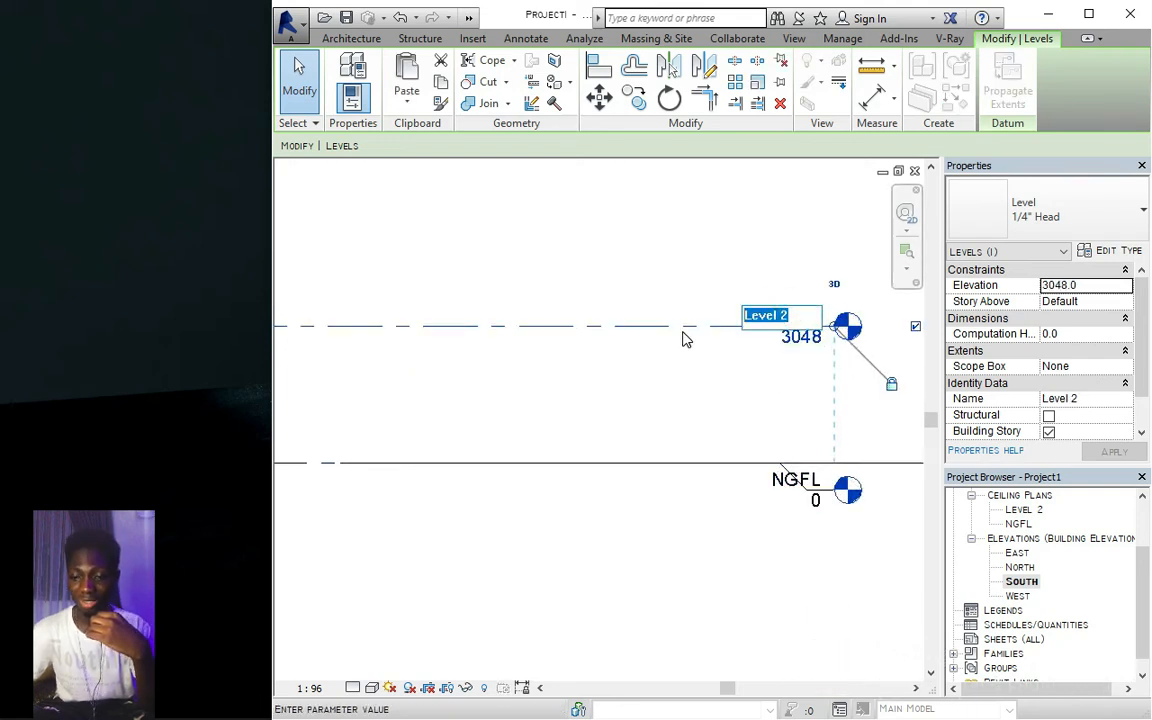
{"action": "key", "text": "BackSpace"}
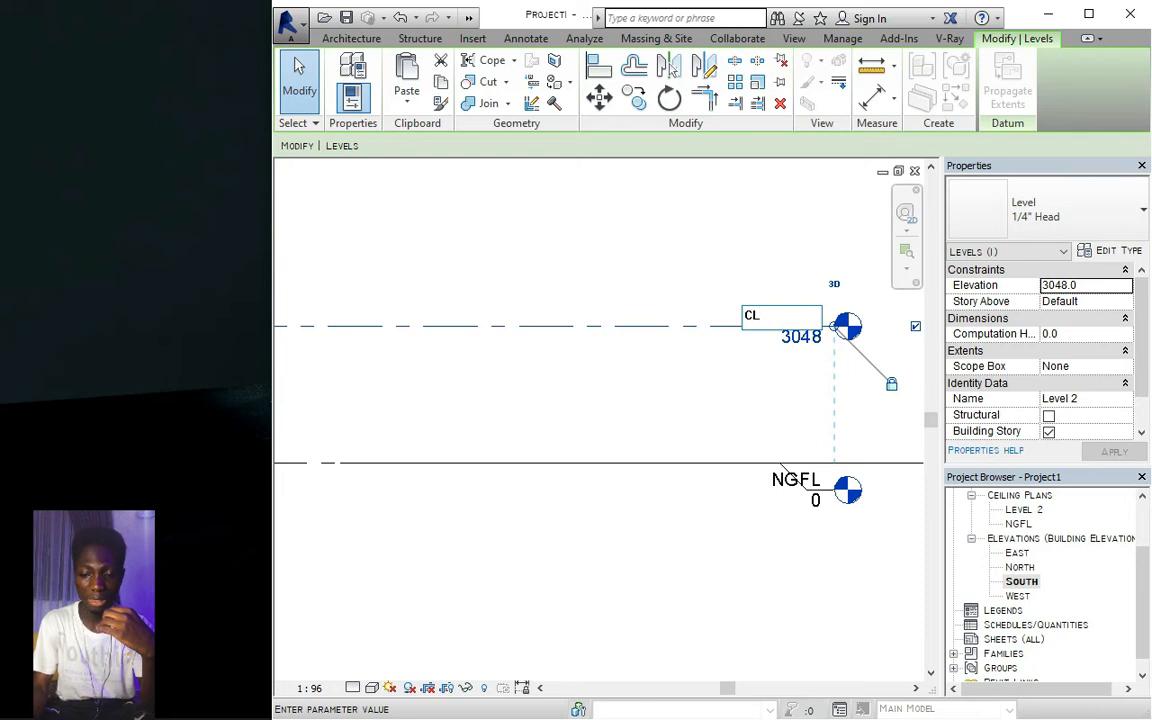
{"action": "key", "text": "Return"}
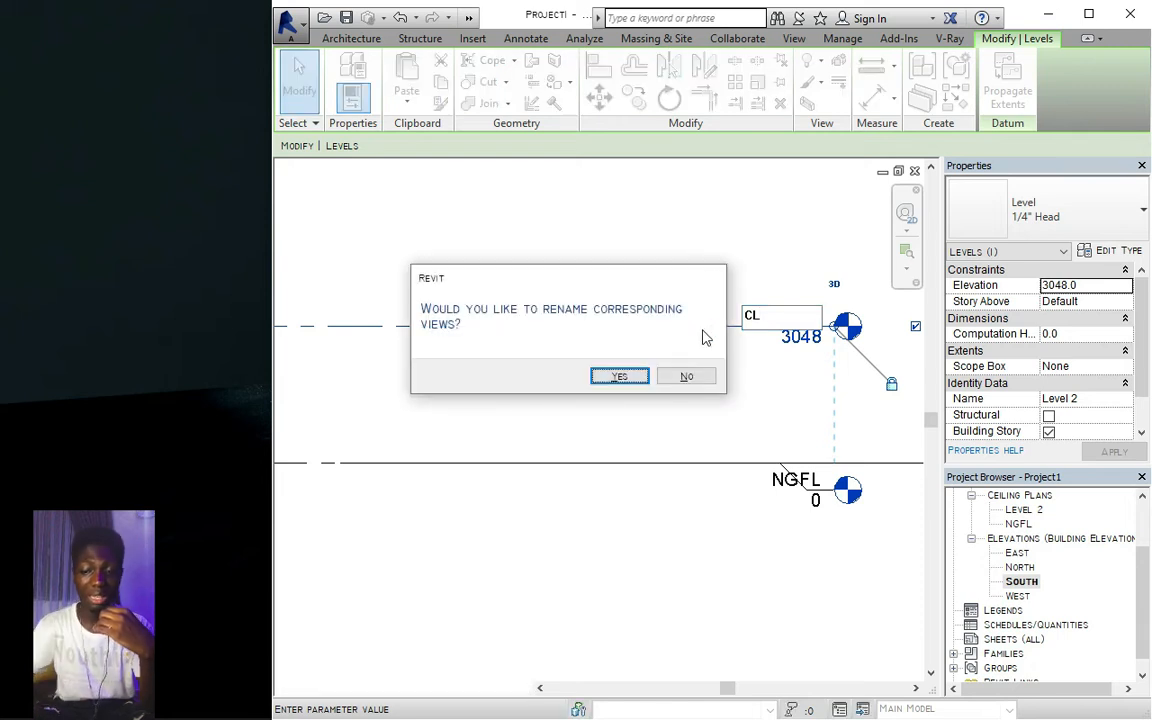
{"action": "key", "text": "Return"}
{"action": "scroll", "coordinate": [725, 285], "scroll_direction": "down", "scroll_amount": 2}
{"action": "scroll", "coordinate": [562, 265], "scroll_direction": "down", "scroll_amount": 2}
{"action": "middle_click_drag", "start_coordinate": [545, 297], "coordinate": [693, 321]}
{"action": "left_click", "coordinate": [591, 250]}
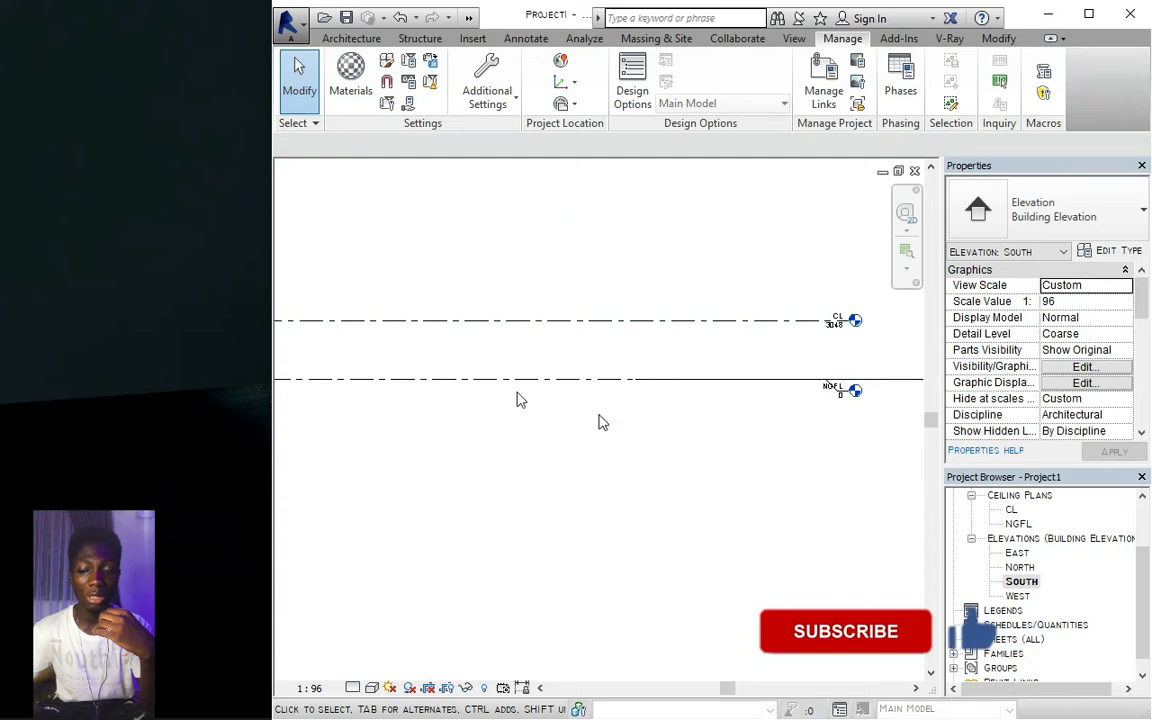
Set the distance between the NGFL and CL levels to 3000 mm and deselect the level
{"action": "left_click", "coordinate": [533, 320]}
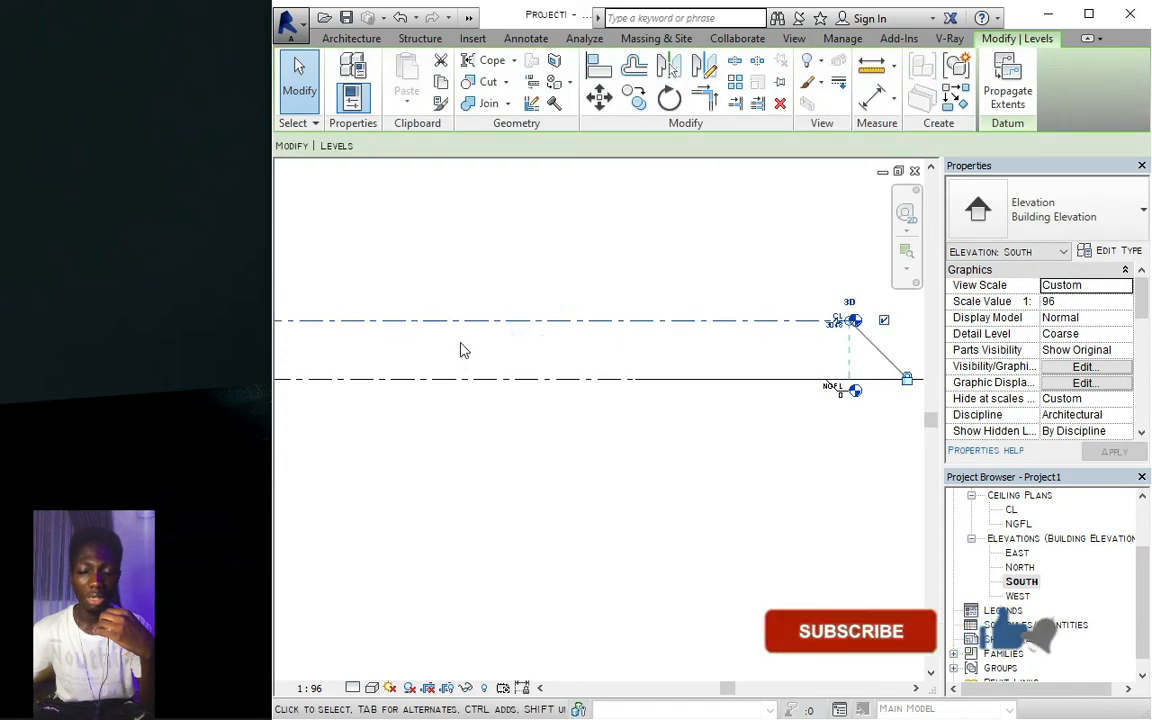
{"action": "scroll", "coordinate": [460, 345], "scroll_direction": "down", "scroll_amount": 2}
{"action": "middle_click_drag", "start_coordinate": [406, 370], "coordinate": [467, 344]}
{"action": "scroll", "coordinate": [467, 344], "scroll_direction": "down", "scroll_amount": 2}
{"action": "scroll", "coordinate": [341, 336], "scroll_direction": "up", "scroll_amount": 1}
{"action": "scroll", "coordinate": [442, 325], "scroll_direction": "up", "scroll_amount": 5}
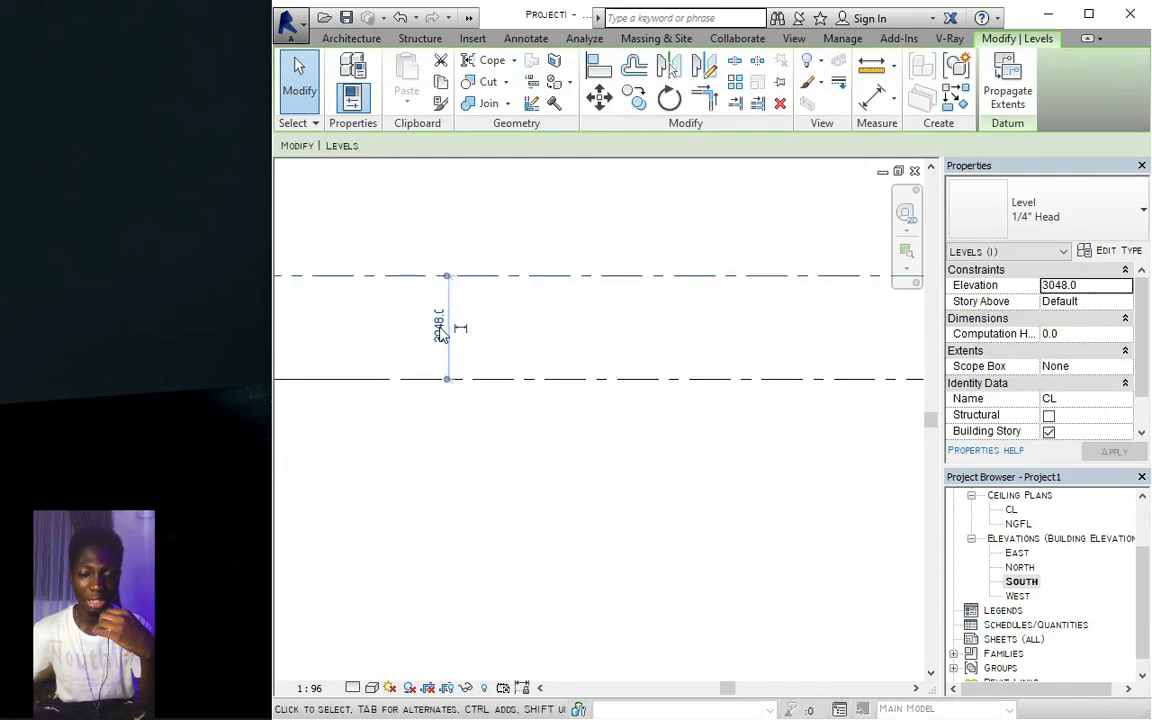
{"action": "left_click", "coordinate": [439, 327]}
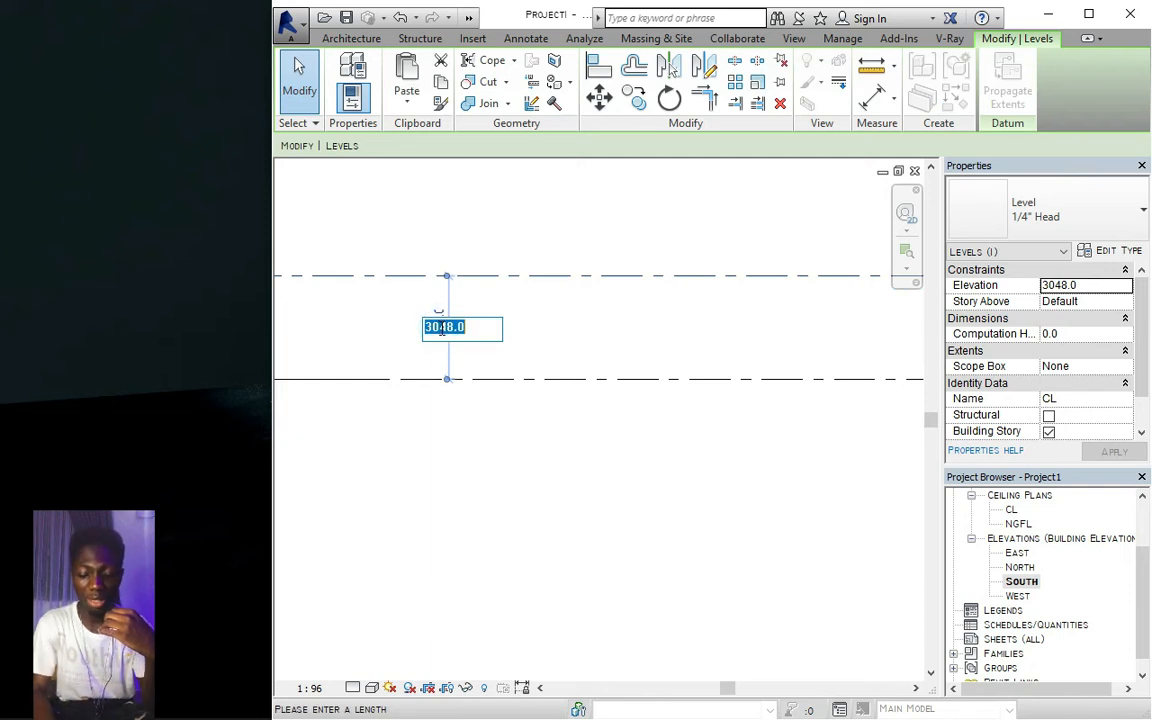
{"action": "type", "text": "3"}
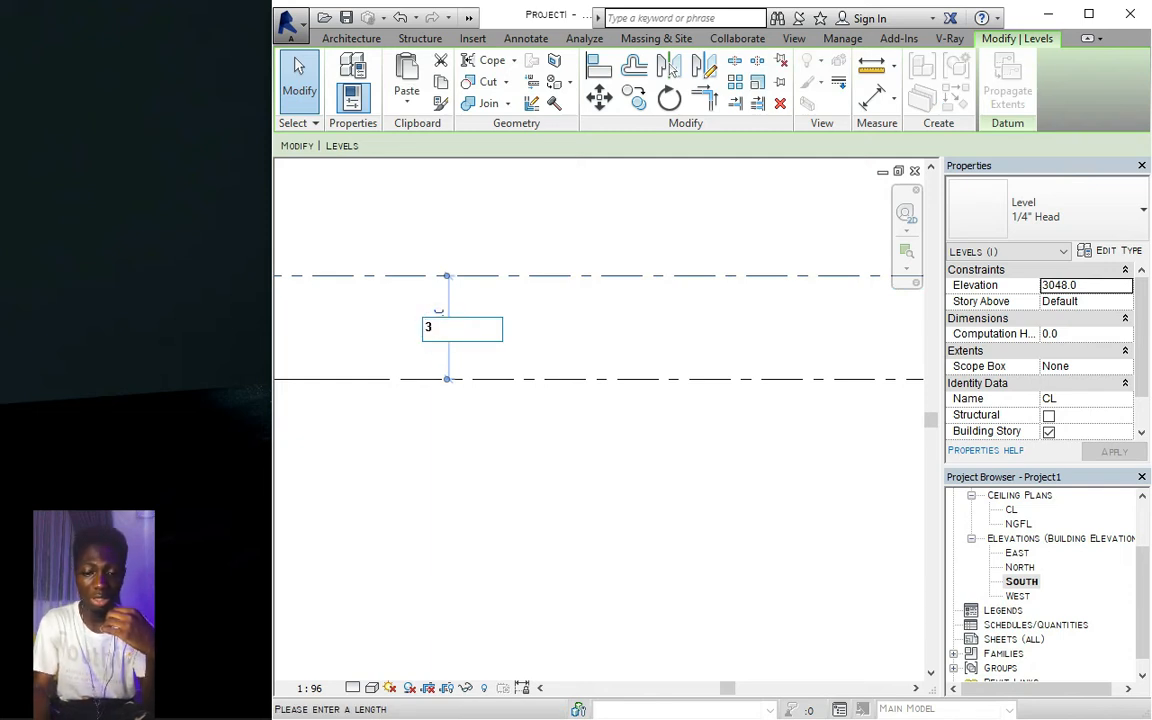
{"action": "type", "text": "000"}
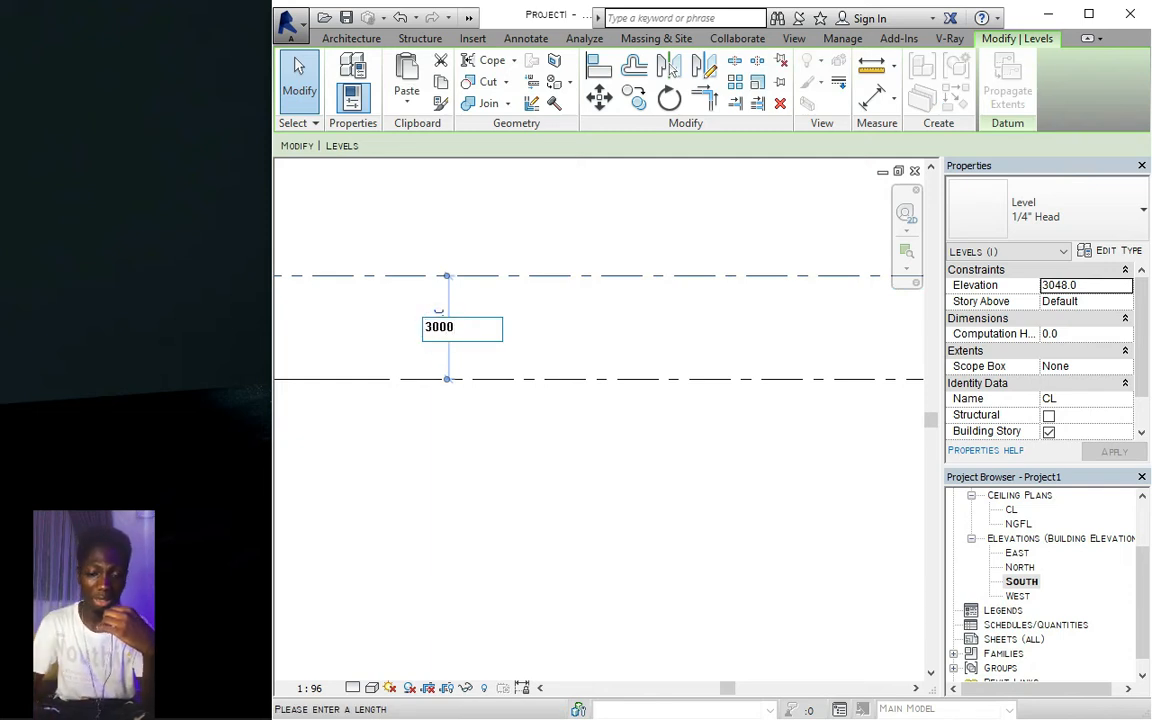
{"action": "key", "text": "Return"}
{"action": "scroll", "coordinate": [586, 298], "scroll_direction": "down", "scroll_amount": 4}
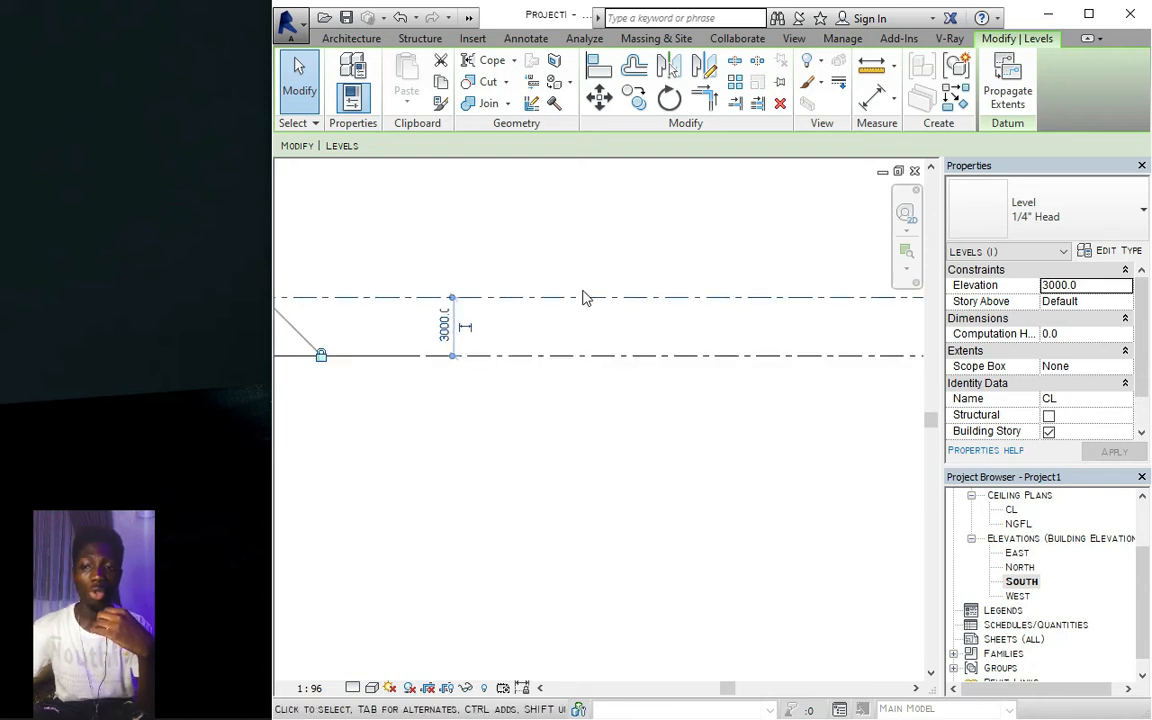
{"action": "scroll", "coordinate": [546, 292], "scroll_direction": "down", "scroll_amount": 2}
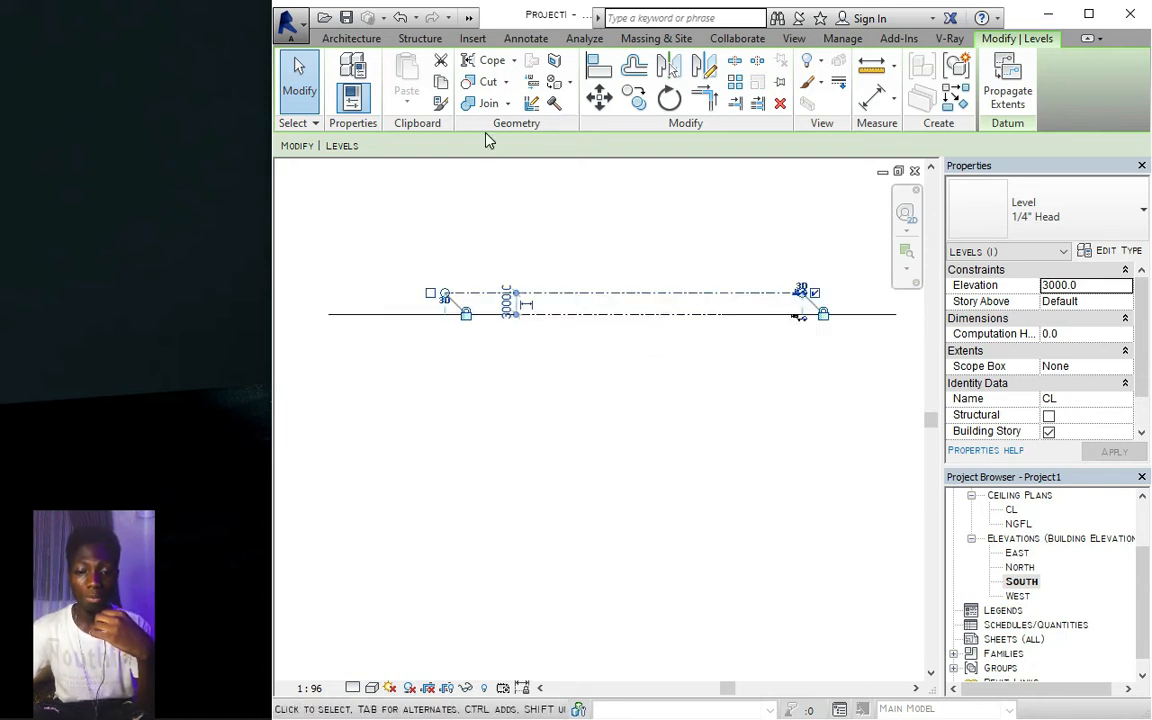
{"action": "left_click", "coordinate": [556, 190]}
Draw a new level 3000 mm below the NGFL level, aligned with the ends of the existing levels, and finish the Level command
{"action": "left_click", "coordinate": [350, 39]}
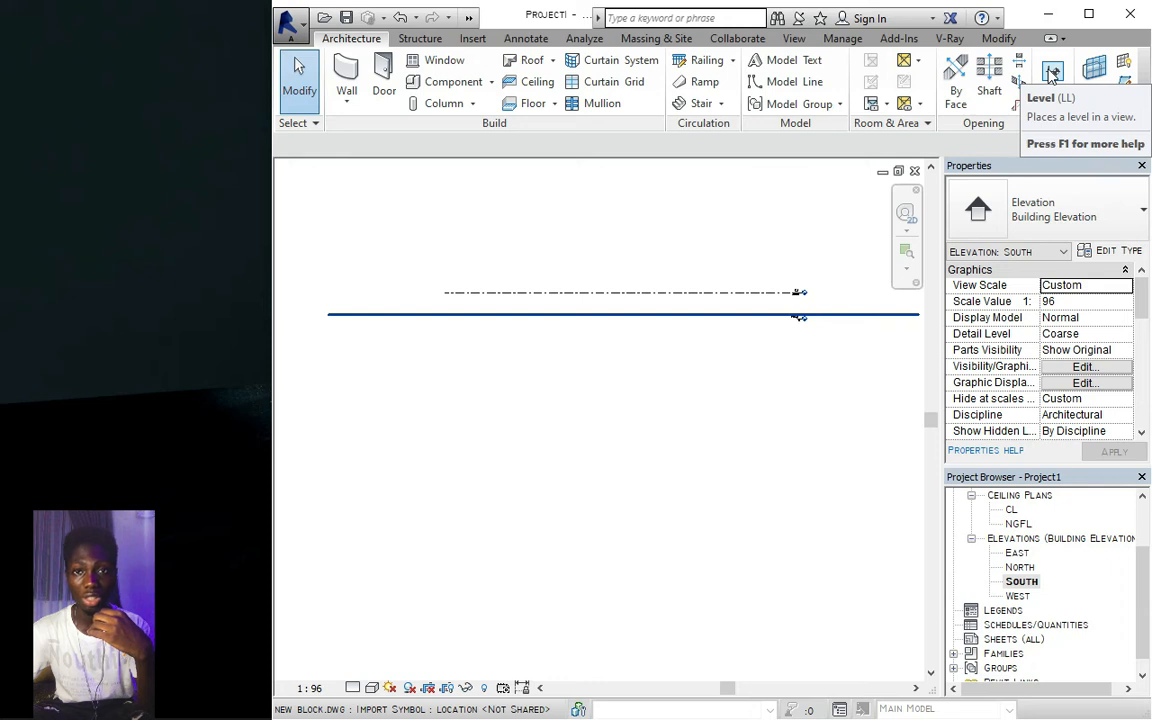
{"action": "left_click", "coordinate": [1052, 74]}
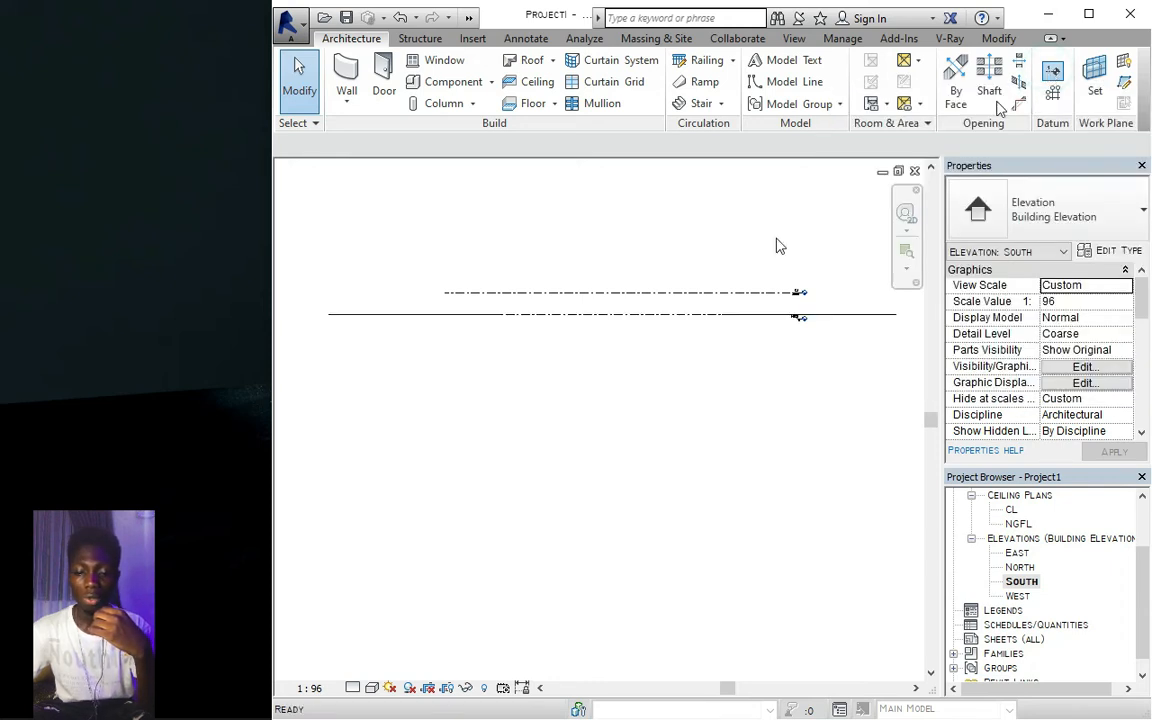
{"action": "left_click", "coordinate": [445, 338]}
{"action": "left_click", "coordinate": [792, 337]}
{"action": "scroll", "coordinate": [793, 337], "scroll_direction": "up", "scroll_amount": 3}
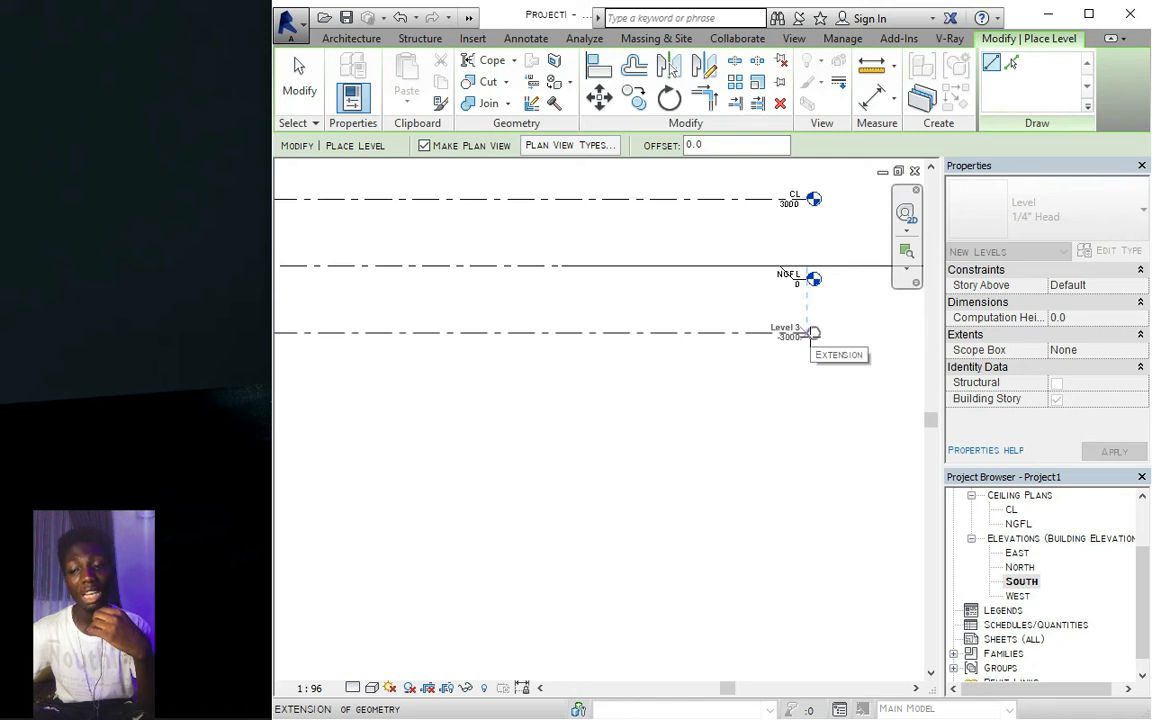
{"action": "left_click", "coordinate": [812, 334]}
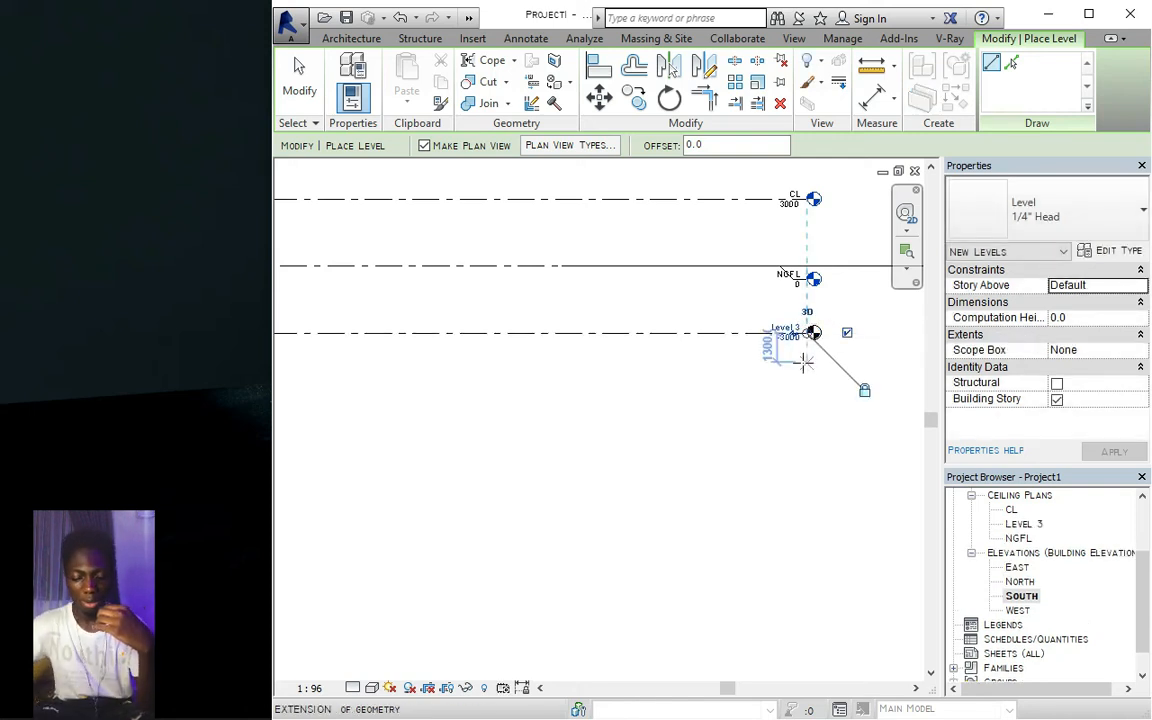
{"action": "key", "text": "Escape"}
{"action": "key", "text": "Escape"}
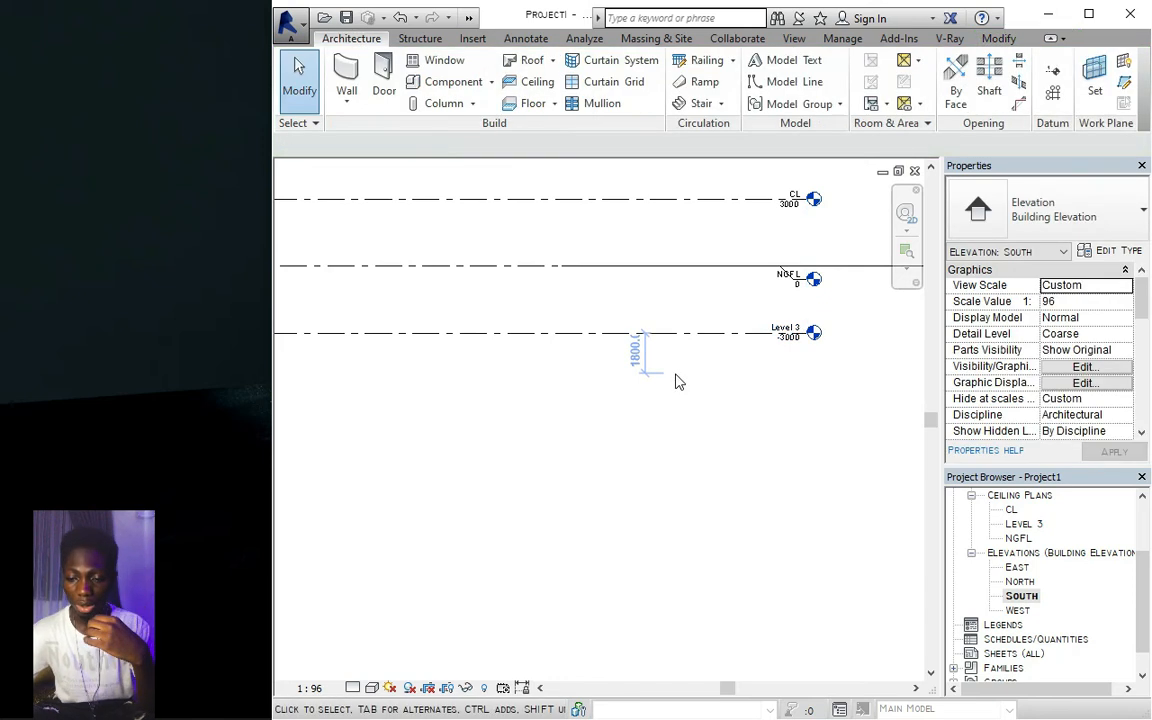
Try to rename Level 3 as NGFL
{"action": "scroll", "coordinate": [782, 330], "scroll_direction": "up", "scroll_amount": 1}
{"action": "double_click", "coordinate": [780, 330]}
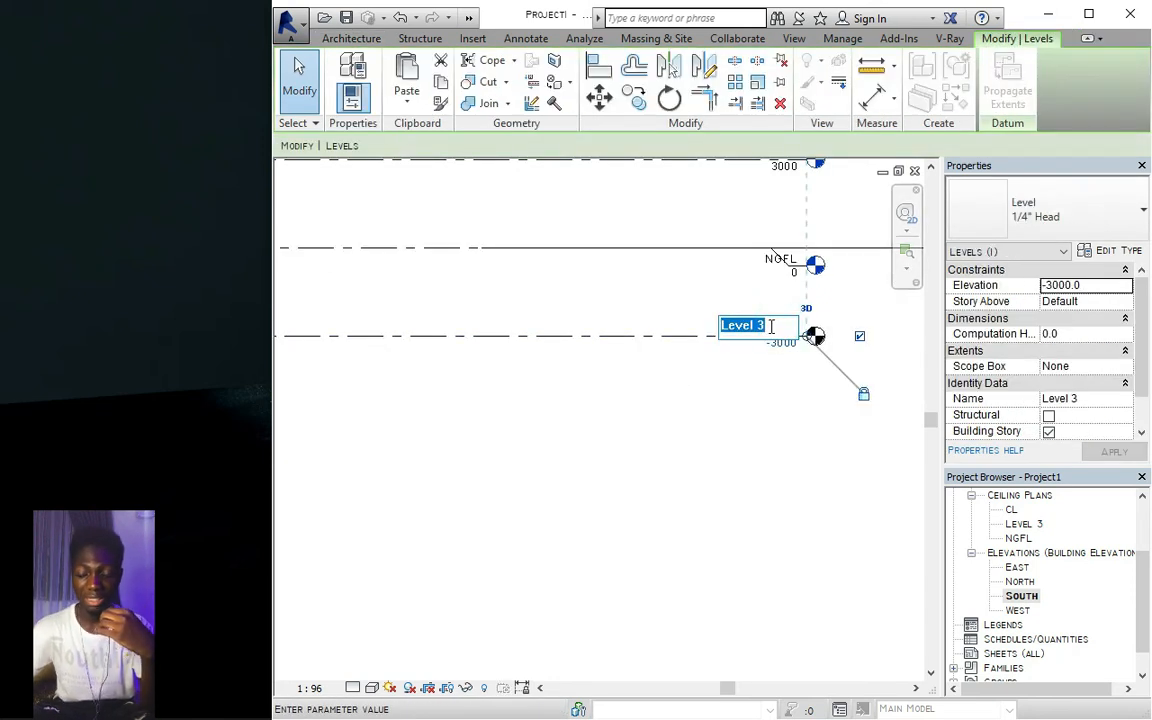
{"action": "type", "text": "N"}
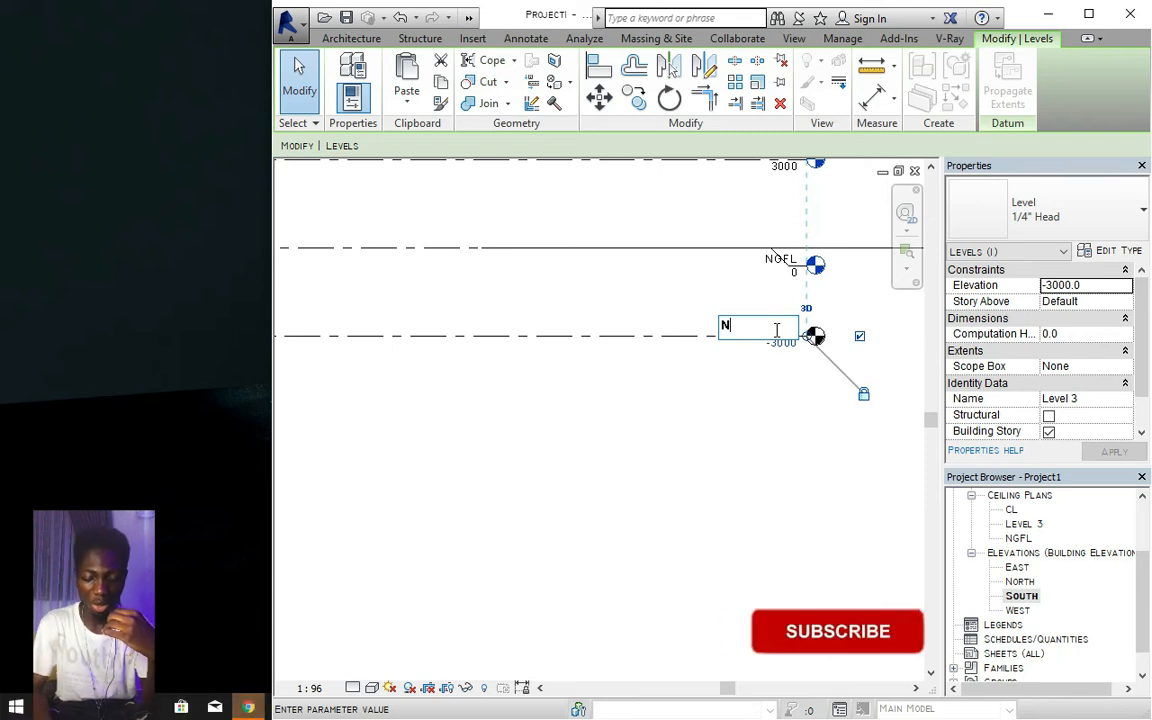
{"action": "type", "text": "GFL"}
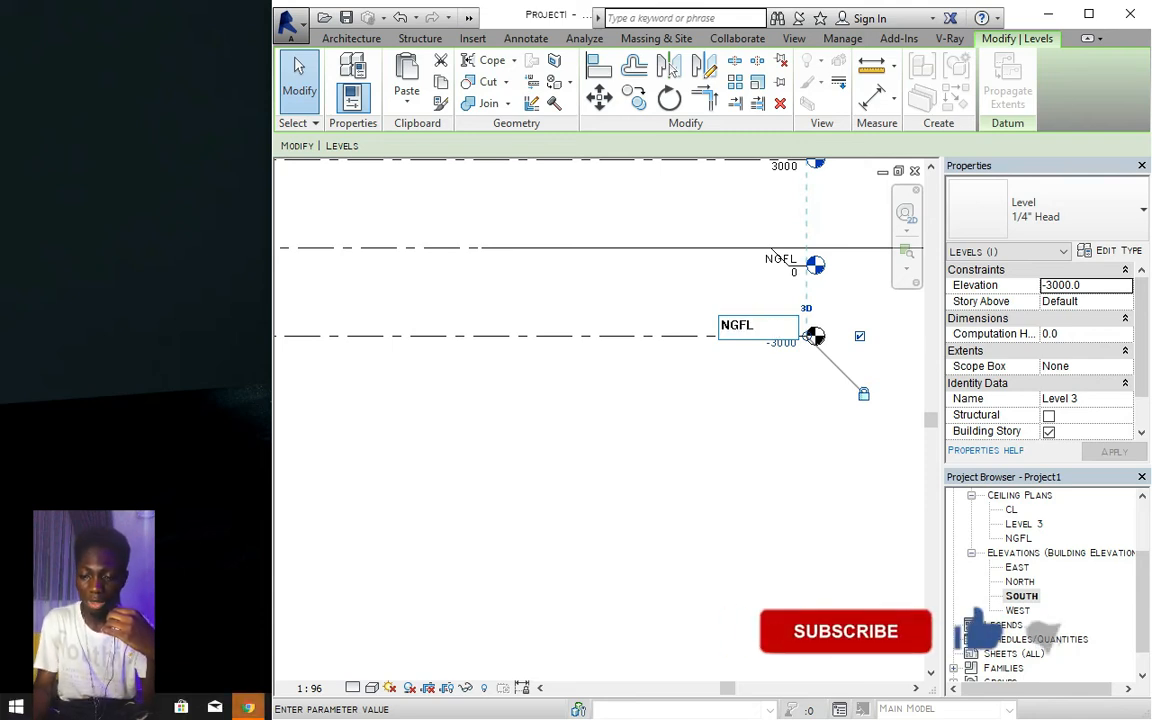
{"action": "key", "text": "Return"}
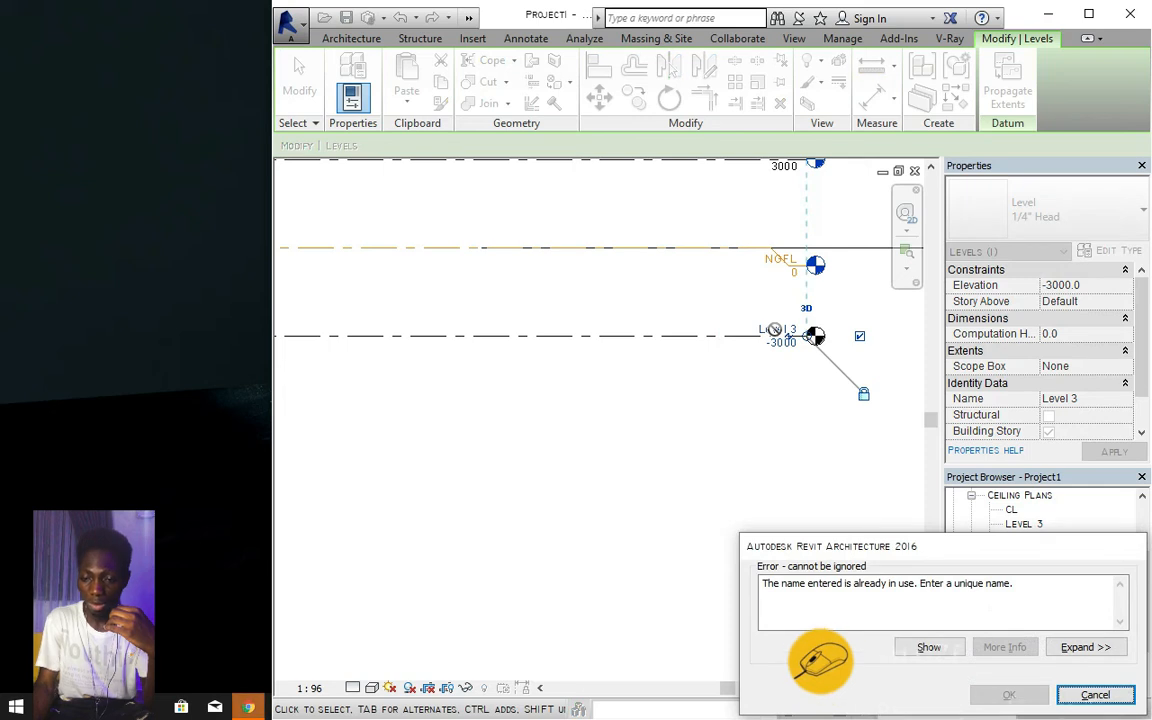
{"action": "key", "text": "Escape"}
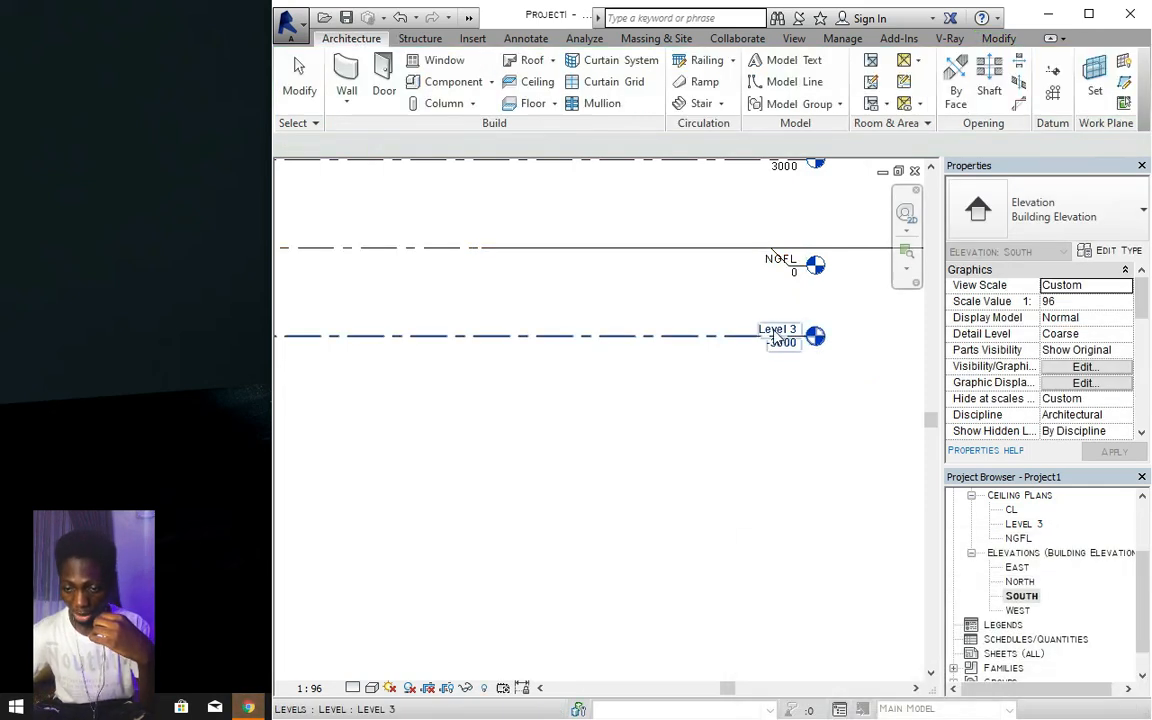
Rename the level at elevation 0 as GFL together with its corresponding views
{"action": "scroll", "coordinate": [790, 268], "scroll_direction": "up", "scroll_amount": 2}
{"action": "double_click", "coordinate": [762, 259]}
{"action": "left_click", "coordinate": [736, 255]}
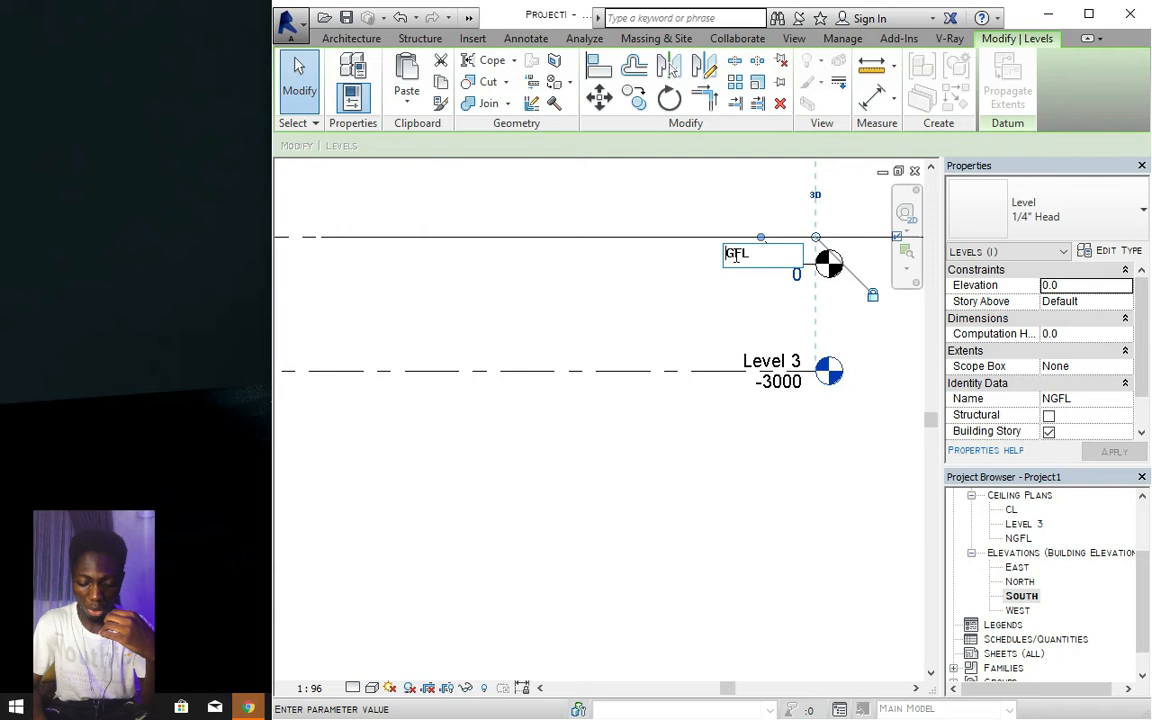
{"action": "key", "text": "BackSpace"}
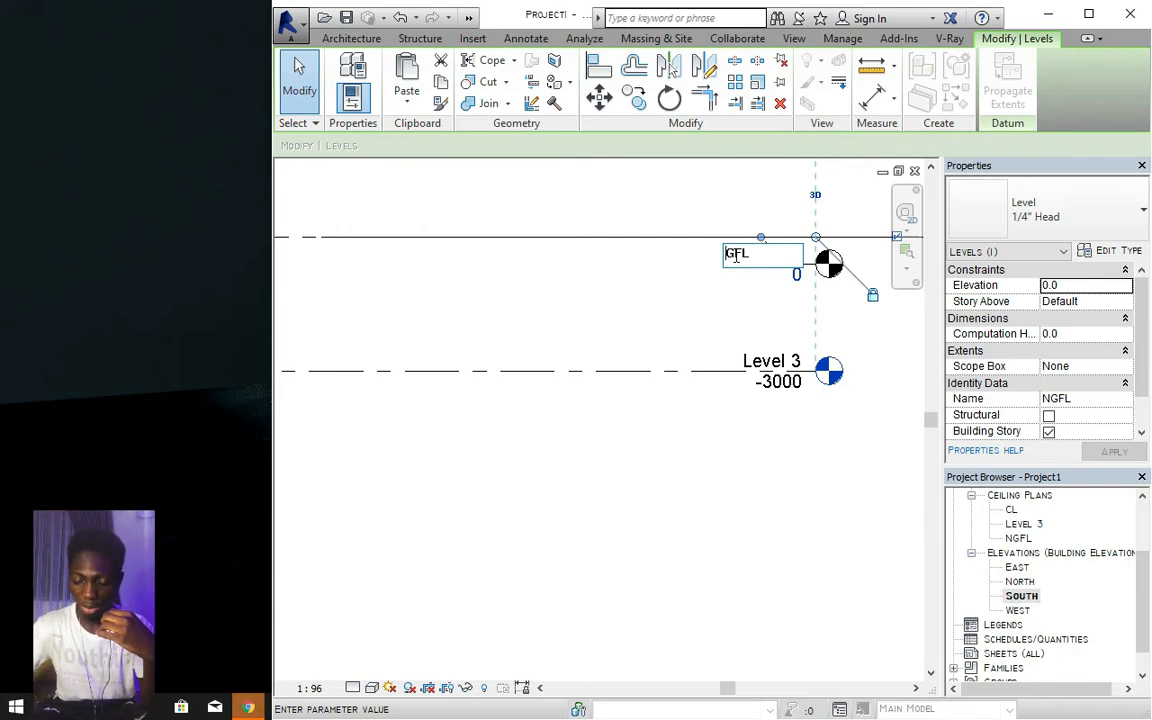
{"action": "key", "text": "Return"}
{"action": "key", "text": "Return"}
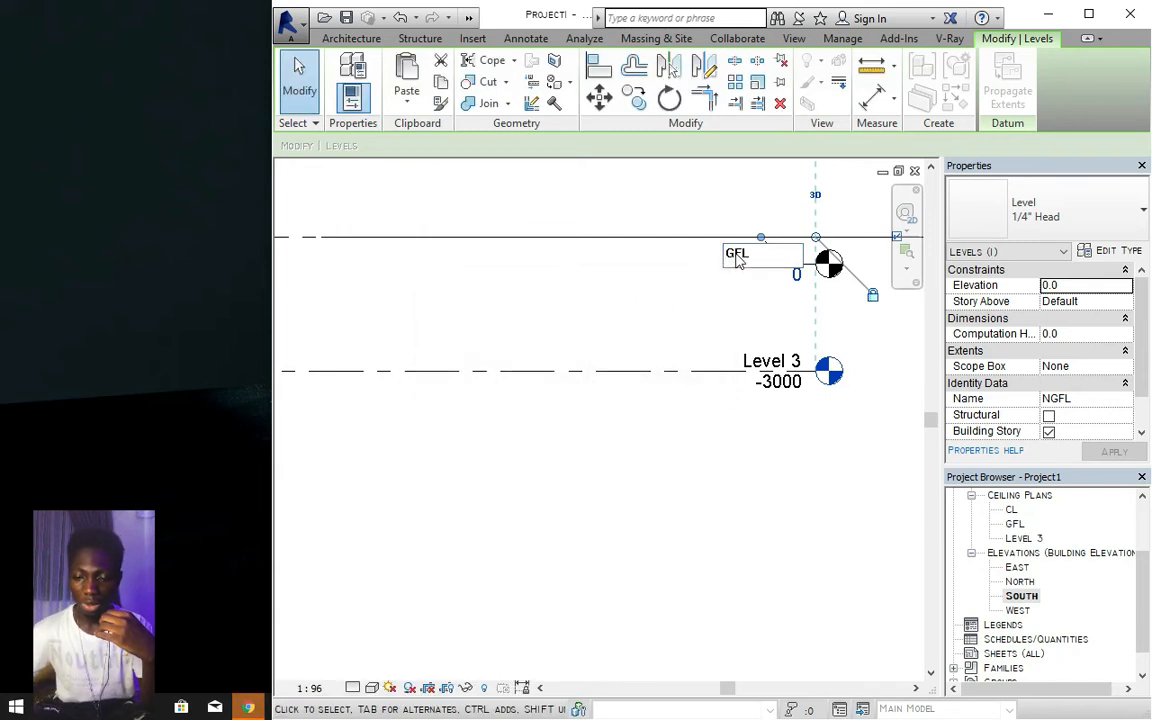
Rename Level 3 as NGFL together with its corresponding views
{"action": "double_click", "coordinate": [766, 361]}
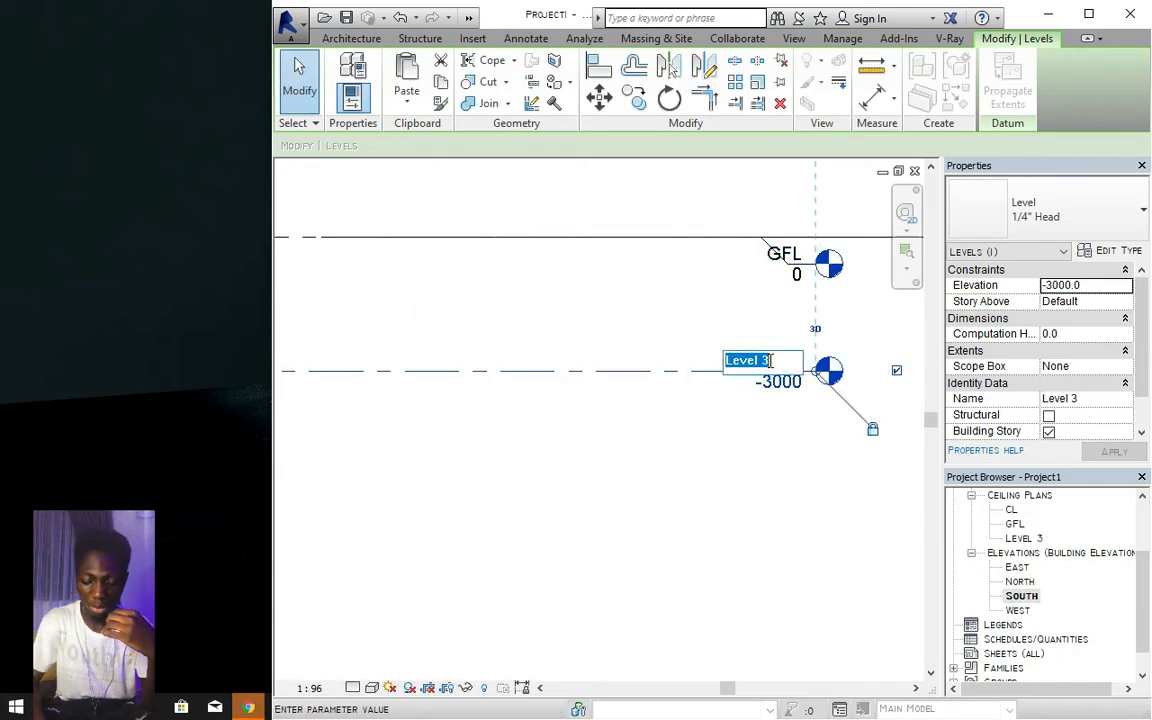
{"action": "type", "text": "NGF"}
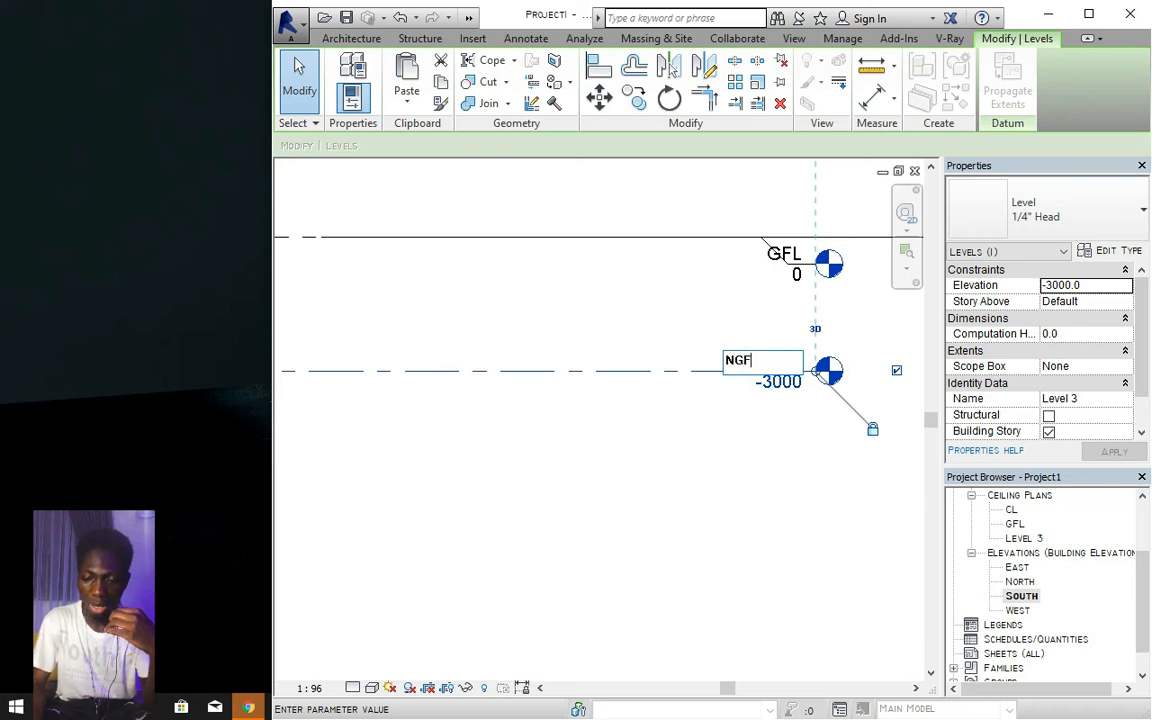
{"action": "type", "text": "L"}
{"action": "key", "text": "Return"}
Set the elevation of the new NGFL level to -450 mm and deselect the level
{"action": "scroll", "coordinate": [797, 402], "scroll_direction": "up", "scroll_amount": 2}
{"action": "left_click", "coordinate": [786, 377]}
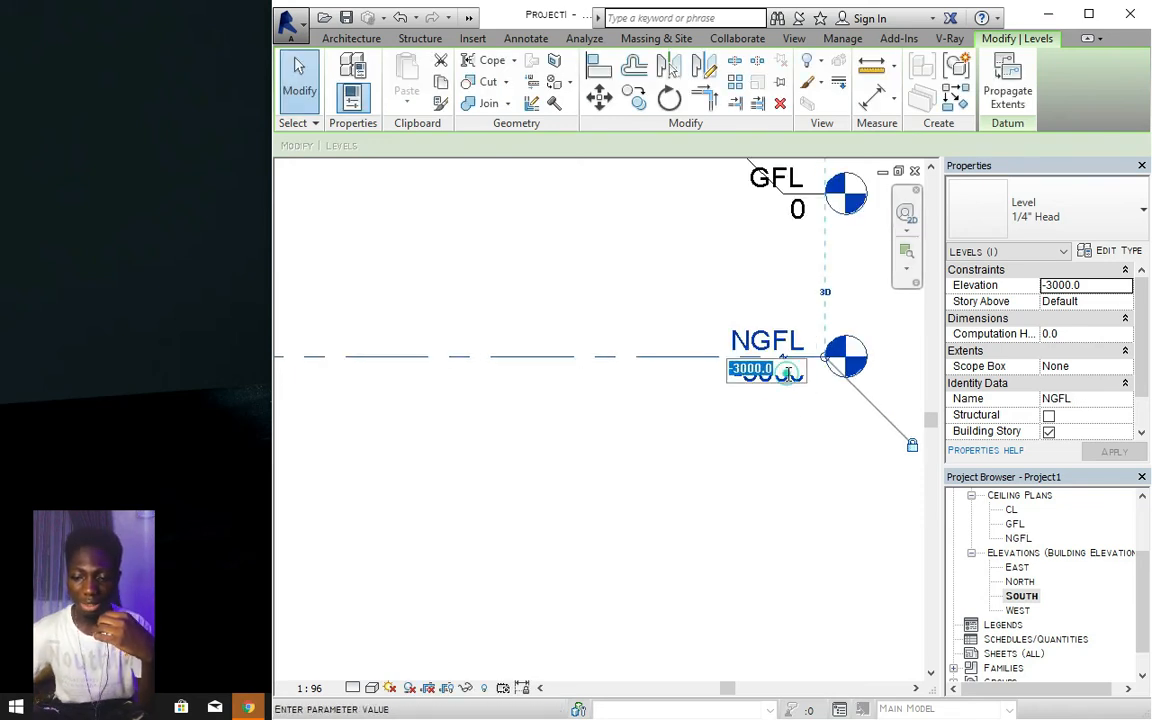
{"action": "left_click", "coordinate": [788, 375]}
{"action": "left_click_drag", "start_coordinate": [787, 375], "coordinate": [737, 390]}
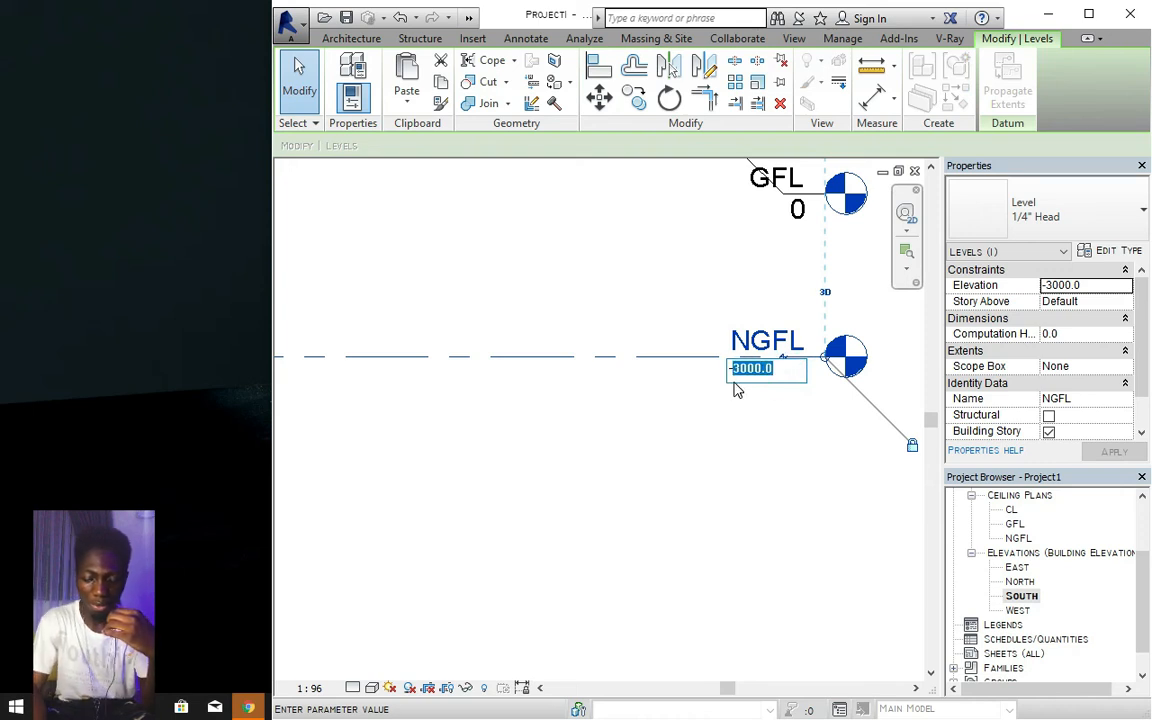
{"action": "type", "text": "450"}
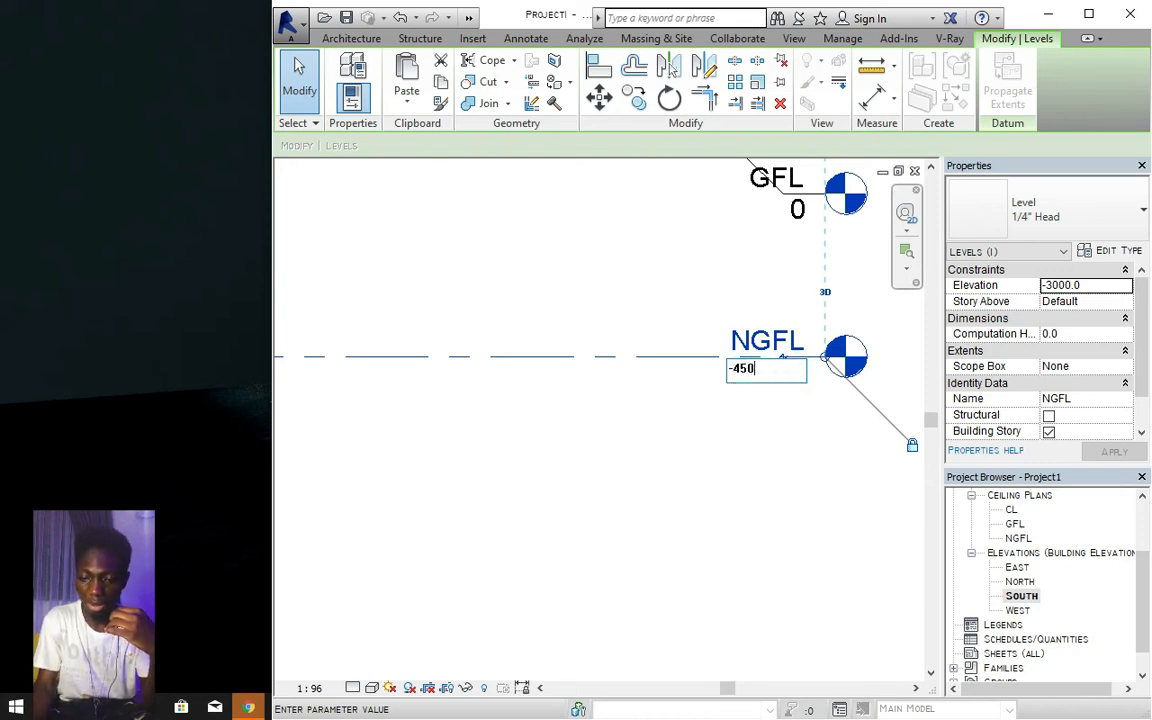
{"action": "key", "text": "Return"}
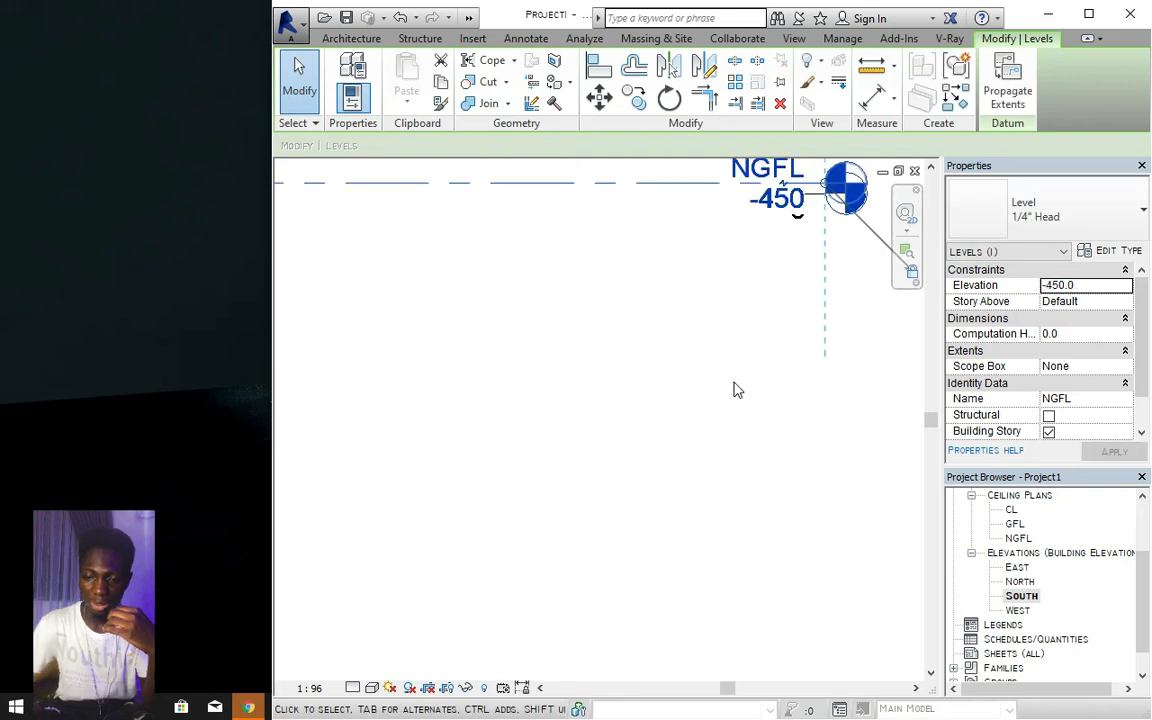
{"action": "scroll", "coordinate": [724, 387], "scroll_direction": "down", "scroll_amount": 1}
{"action": "left_click", "coordinate": [663, 470]}
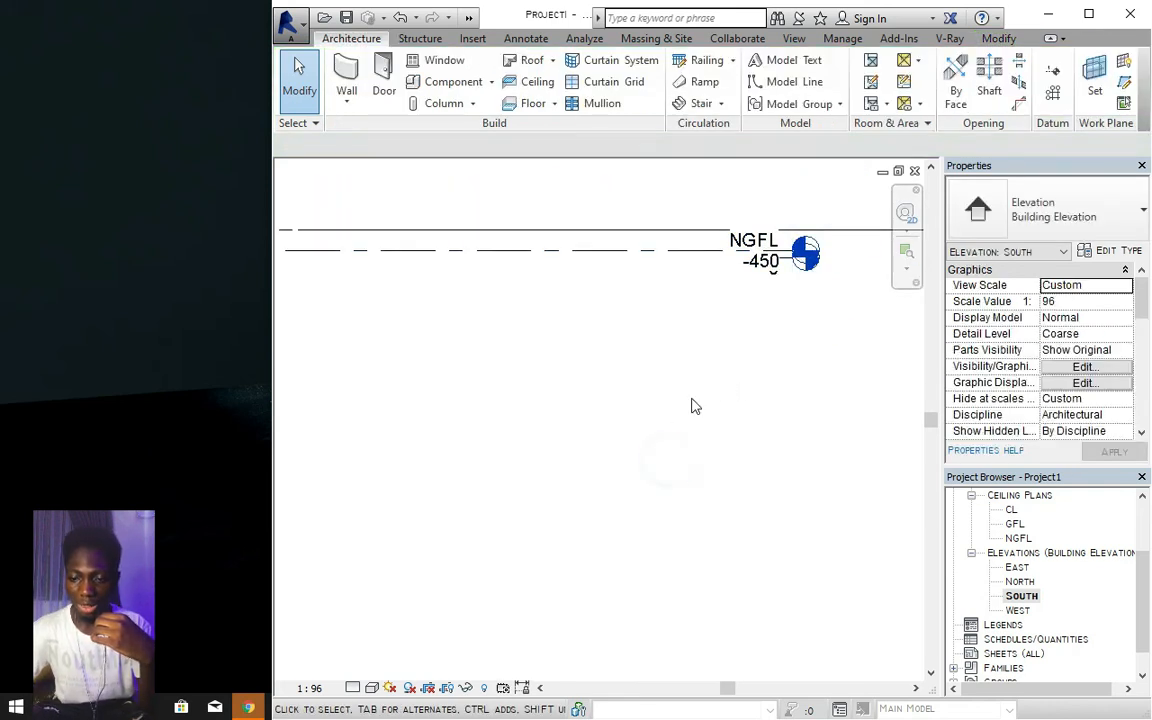
Add an elbow at the head of the NGFL line so its label sits lower, and deselect the level
{"action": "scroll", "coordinate": [663, 470], "scroll_direction": "down", "scroll_amount": 2}
{"action": "scroll", "coordinate": [706, 319], "scroll_direction": "up", "scroll_amount": 2}
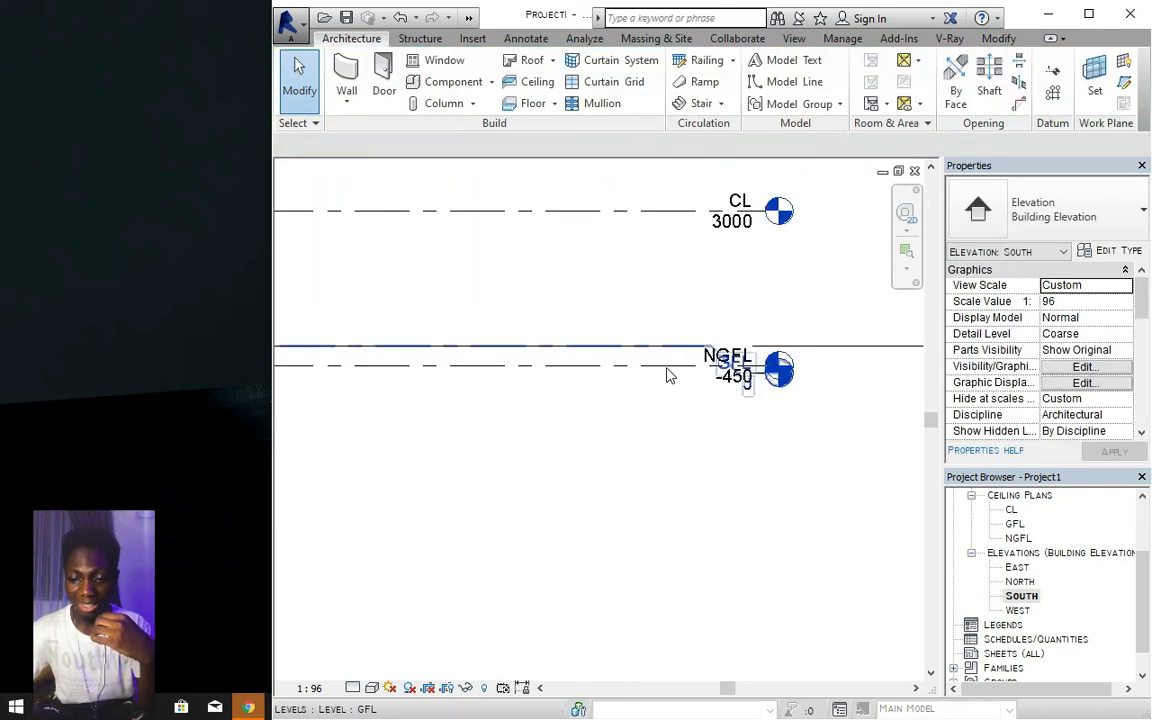
{"action": "left_click", "coordinate": [672, 372]}
{"action": "scroll", "coordinate": [750, 385], "scroll_direction": "up", "scroll_amount": 2}
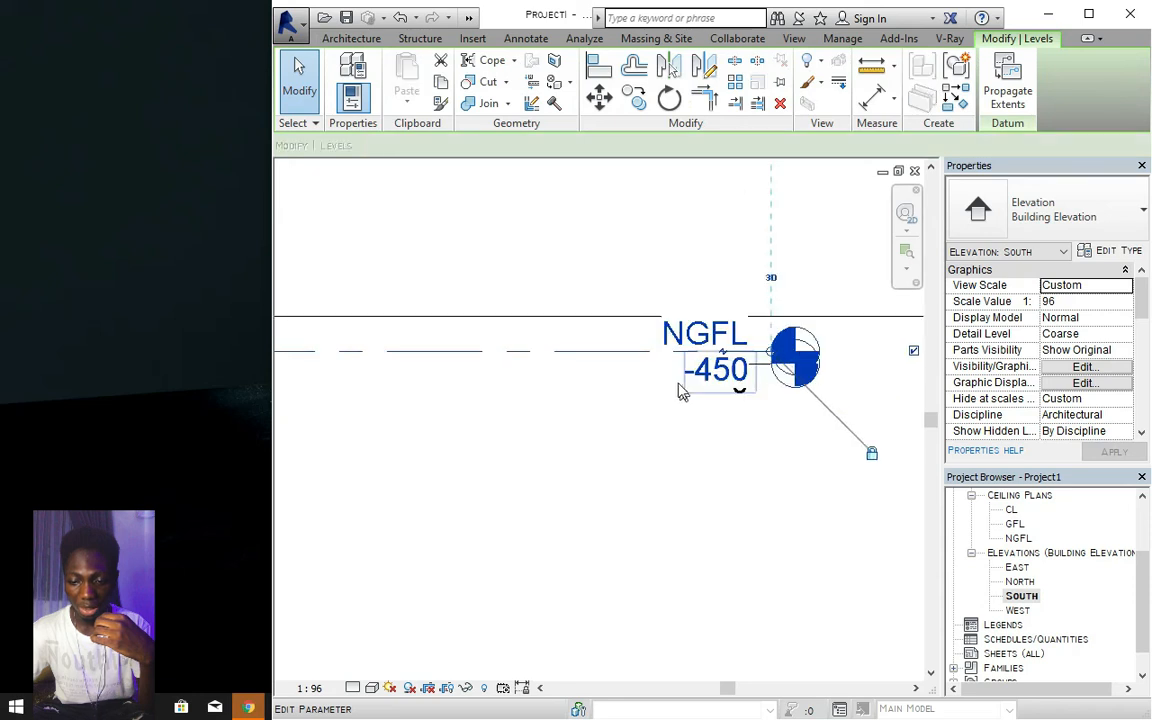
{"action": "left_click", "coordinate": [722, 353]}
{"action": "left_click", "coordinate": [719, 472]}
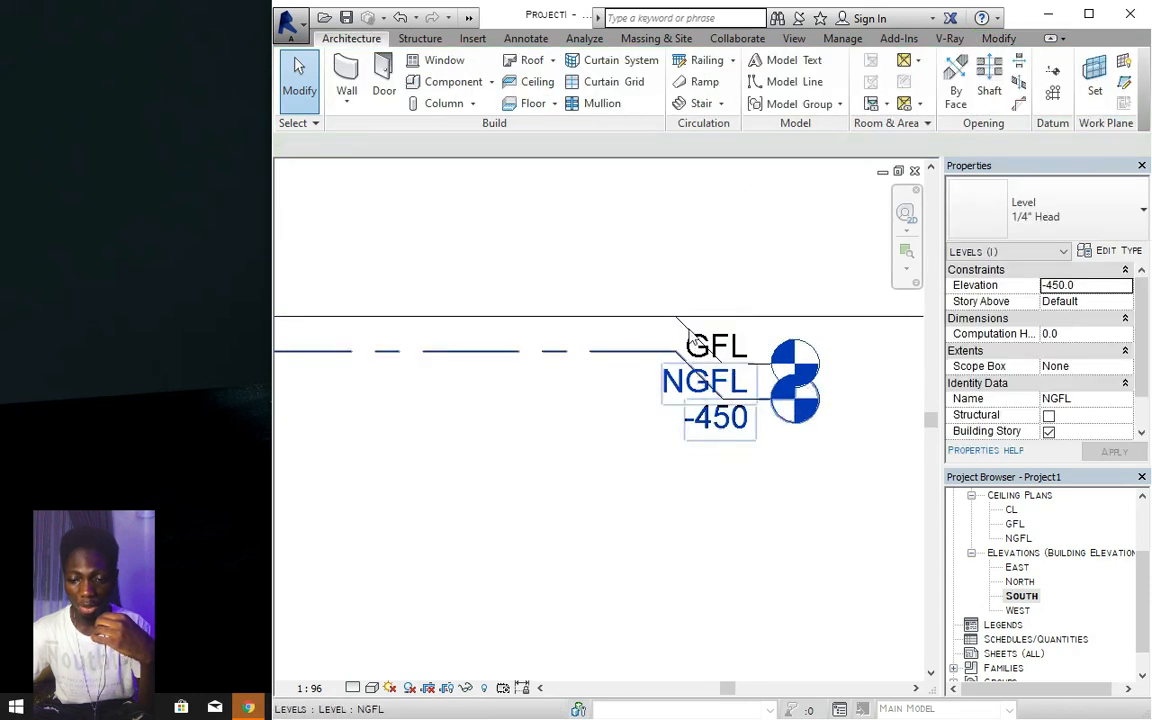
Move the GFL level head back up in line with its level line and deselect the level
{"action": "left_click", "coordinate": [693, 343]}
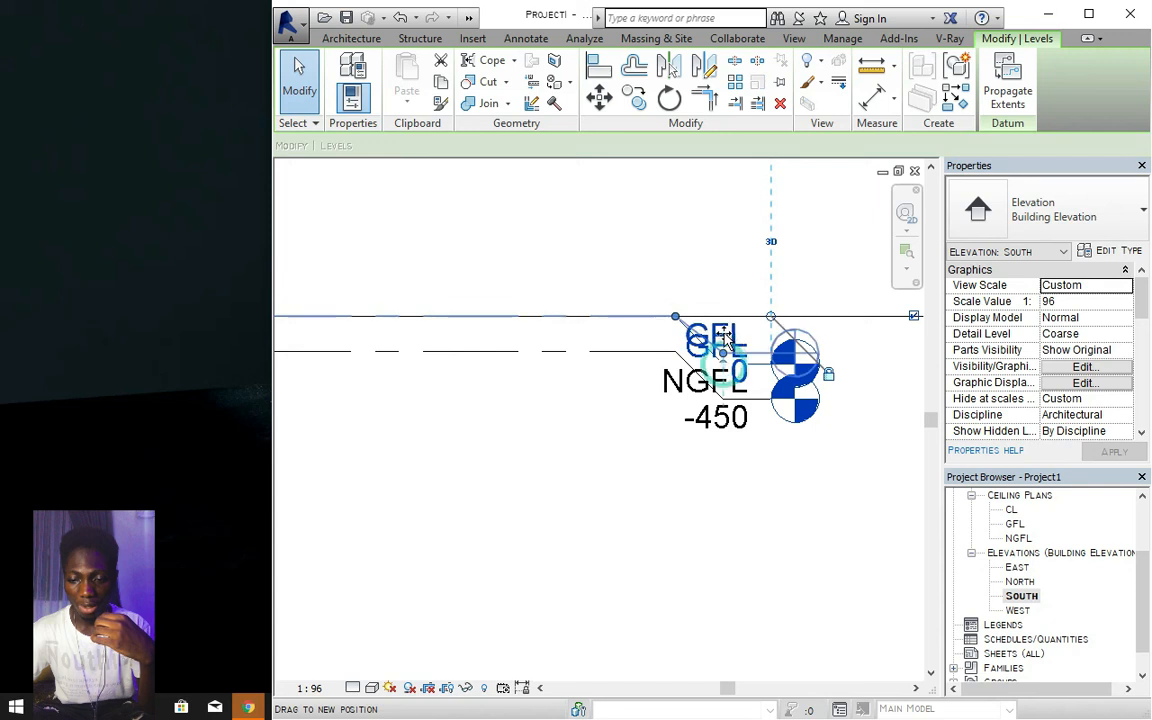
{"action": "left_click_drag", "start_coordinate": [724, 343], "coordinate": [730, 318]}
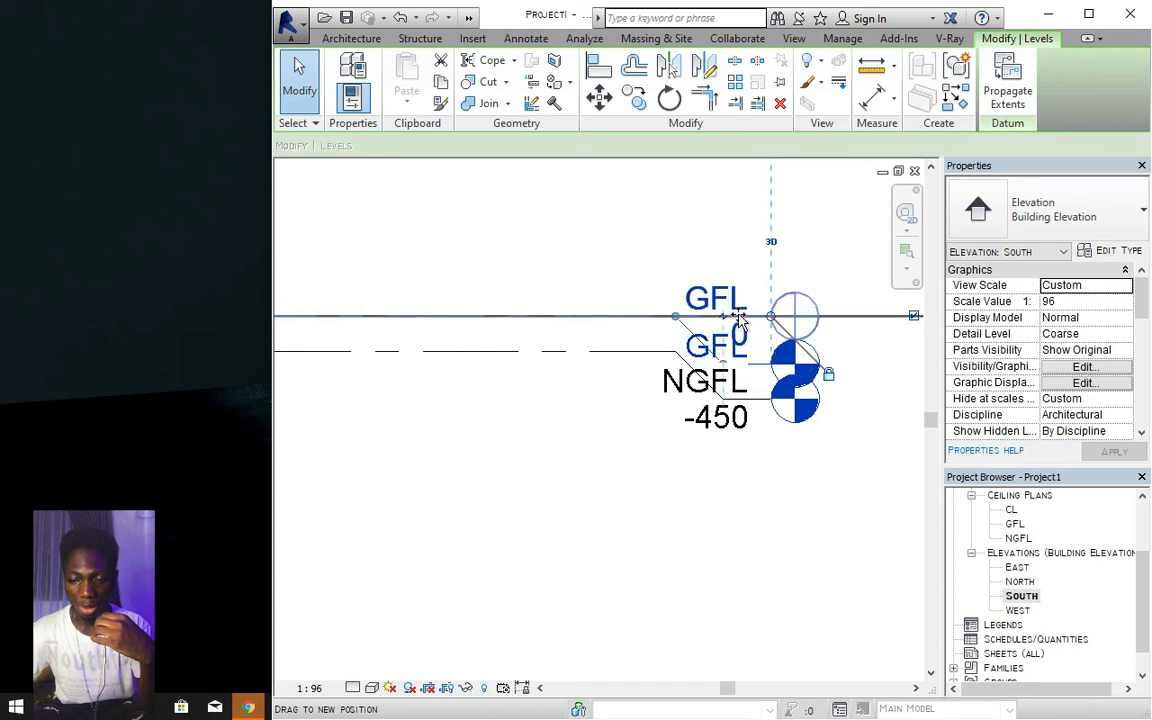
{"action": "left_click", "coordinate": [748, 490]}
{"action": "scroll", "coordinate": [779, 496], "scroll_direction": "down", "scroll_amount": 5}
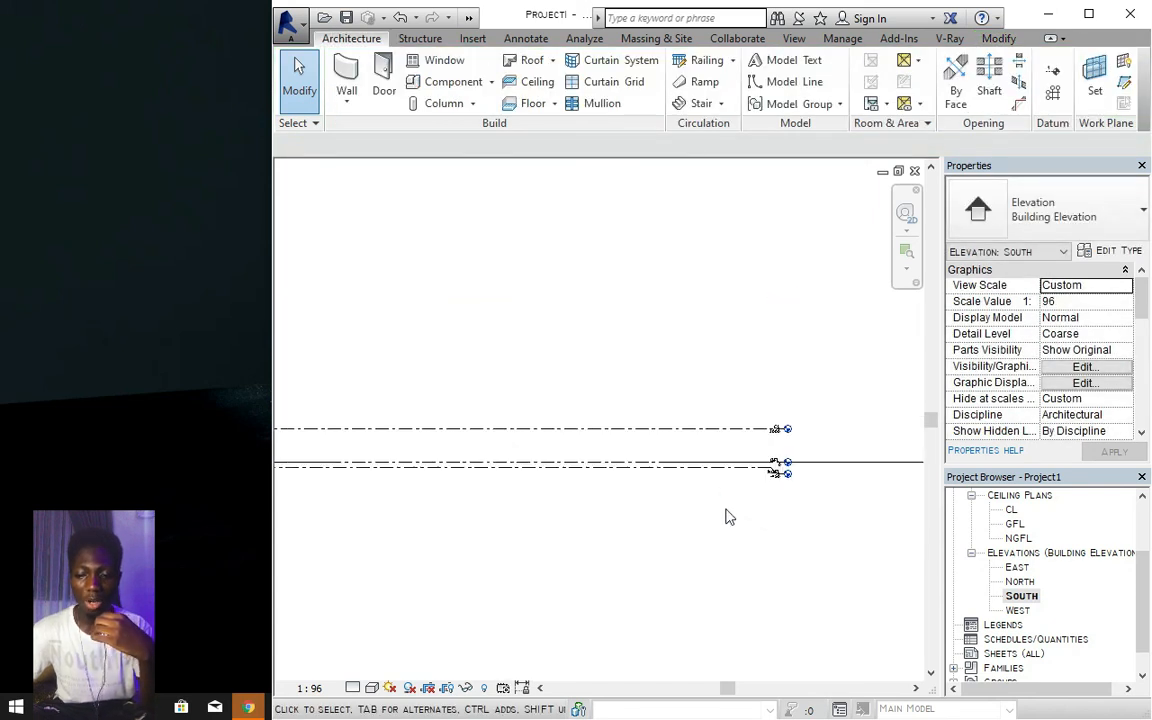
{"action": "middle_click_drag", "start_coordinate": [728, 363], "coordinate": [826, 322]}
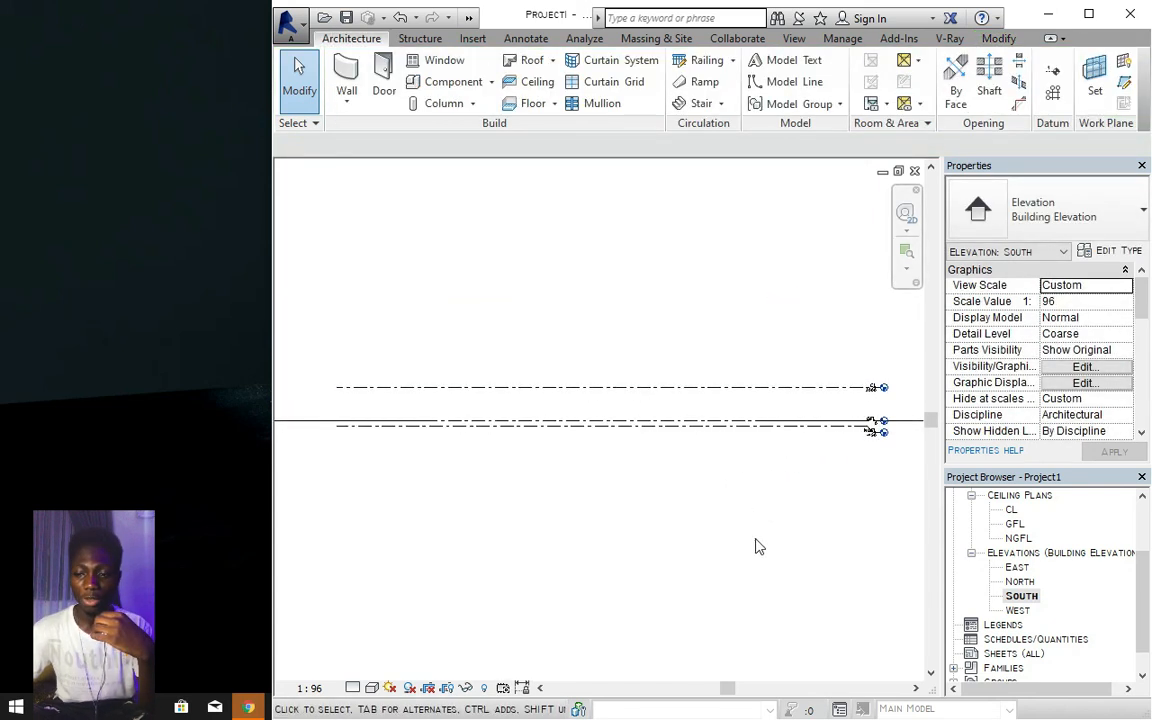
{"action": "scroll", "coordinate": [769, 535], "scroll_direction": "down", "scroll_amount": 2}
{"action": "scroll", "coordinate": [748, 525], "scroll_direction": "up", "scroll_amount": 2}
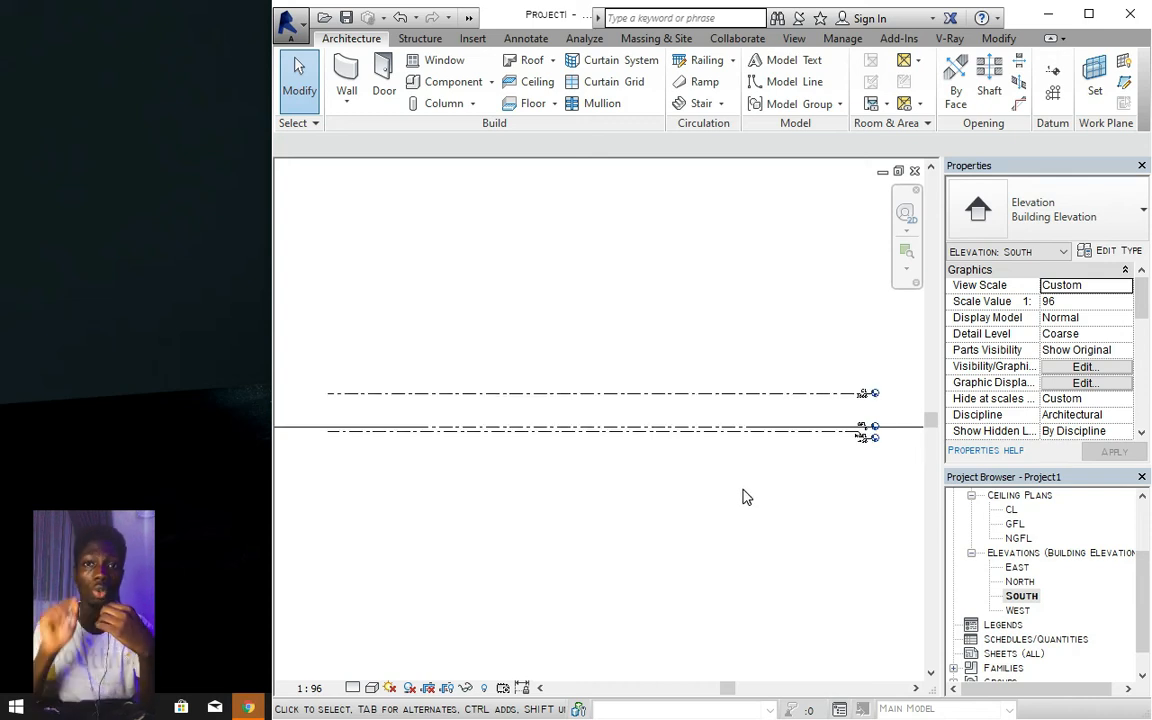